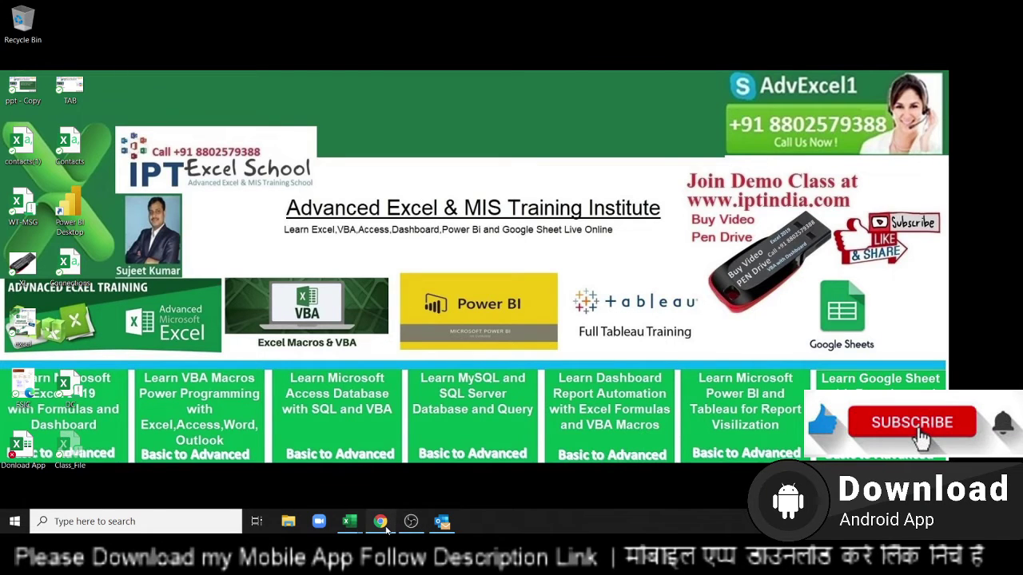
Read the student's Classplus chat request about automating reminder bill emails, then minimize the browser
left_click(383, 528)
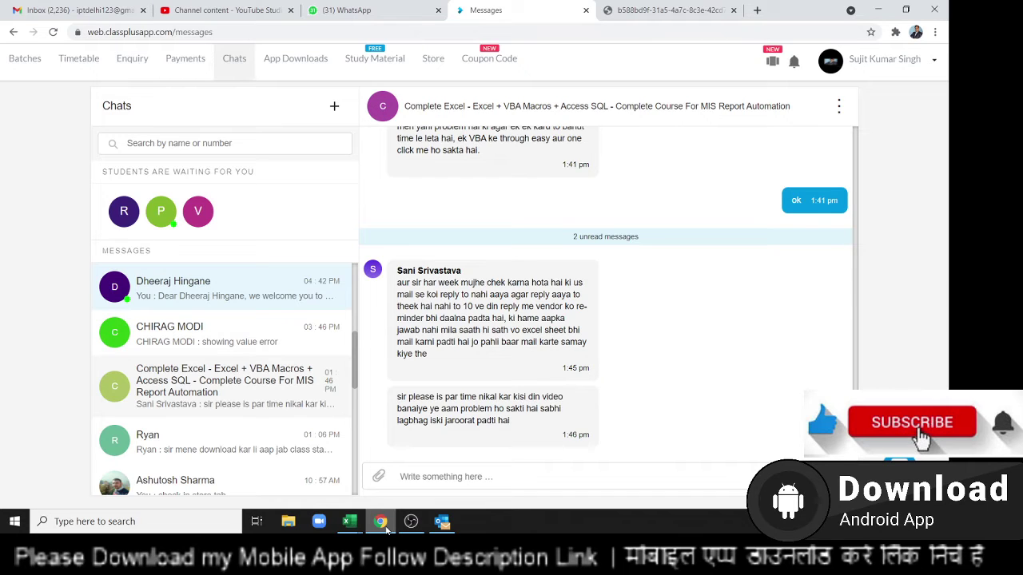
mouse_move(491, 318)
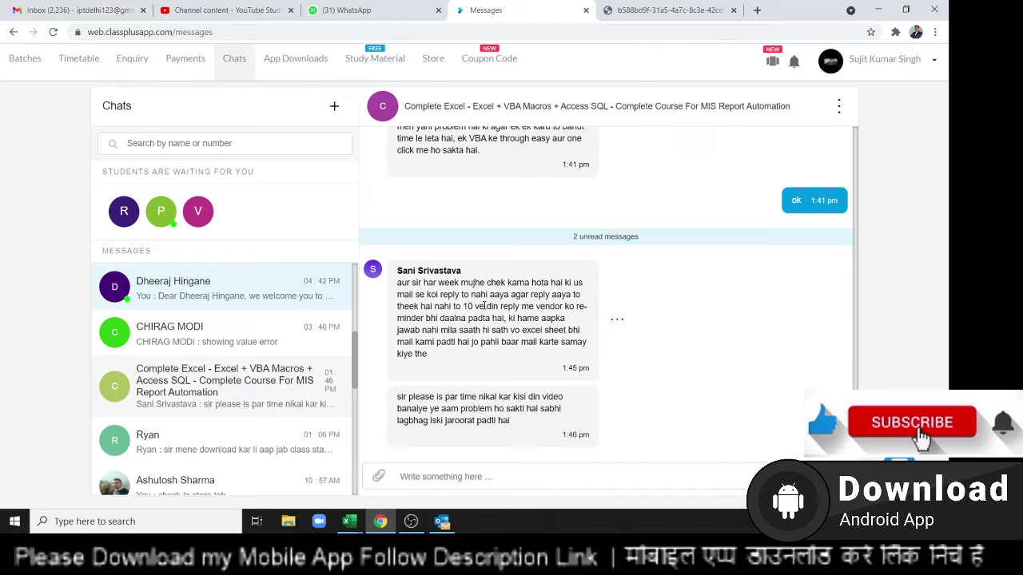
triple_click(484, 306)
left_click(484, 306)
triple_click(484, 329)
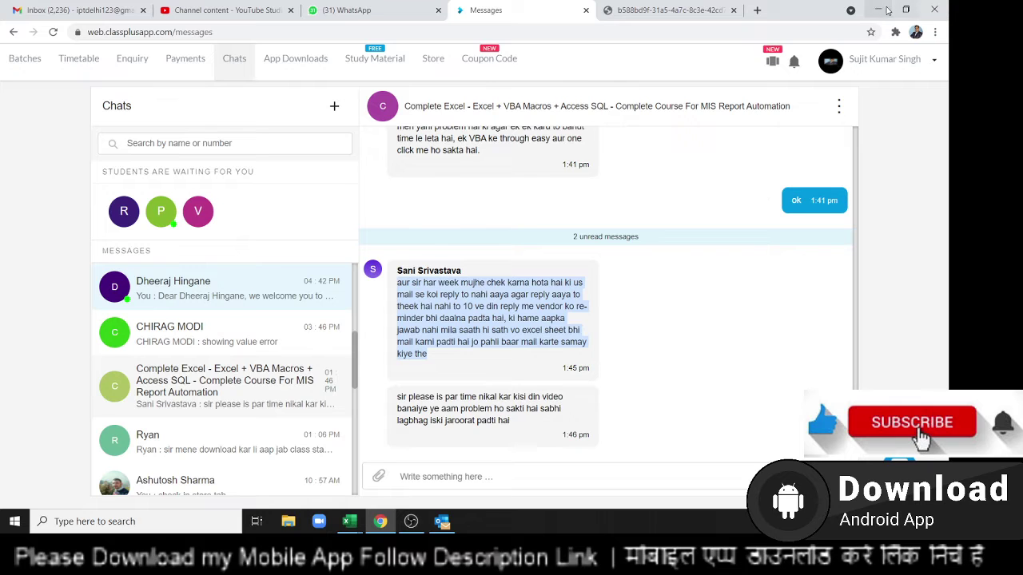
left_click(884, 10)
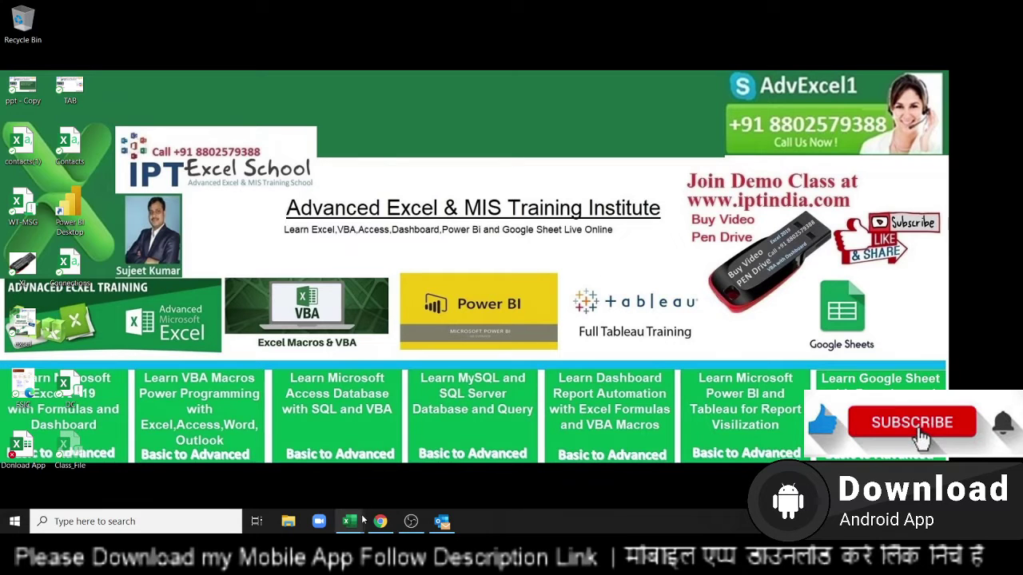
mouse_move(349, 520)
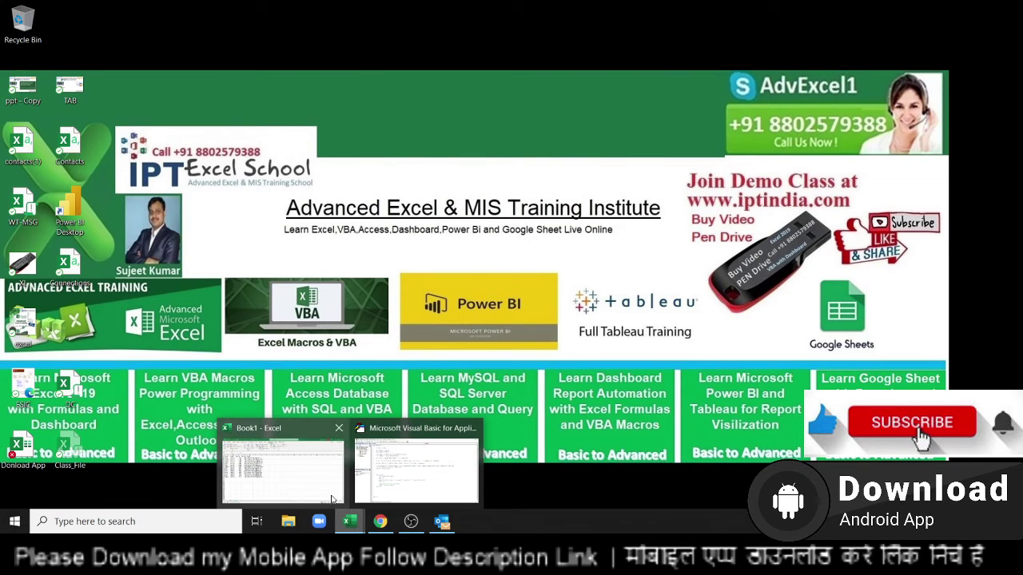
Bring Book1 forward and step through its Month, Bill_No., Bill_Amt and Email columns
left_click(332, 499)
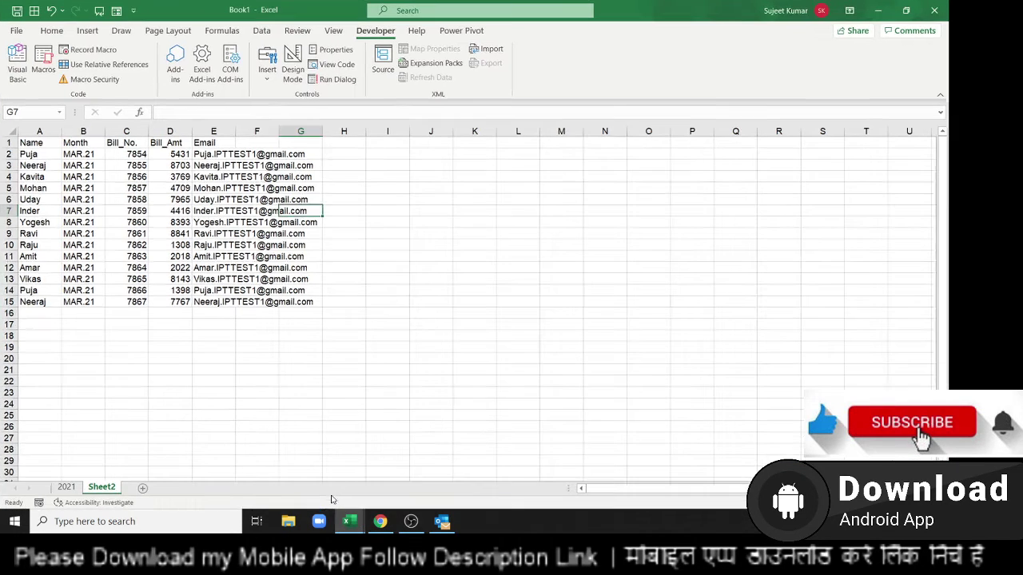
left_click(83, 162)
key("Up")
key("Up")
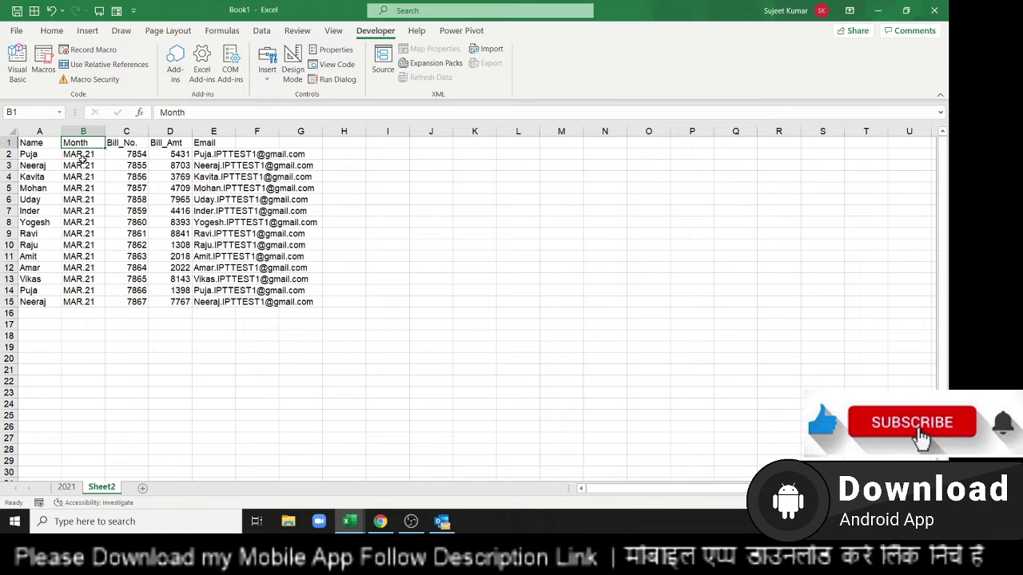
key("Down")
key("Down")
key("Down")
key("Down")
key("Down")
key("Down")
key("Down")
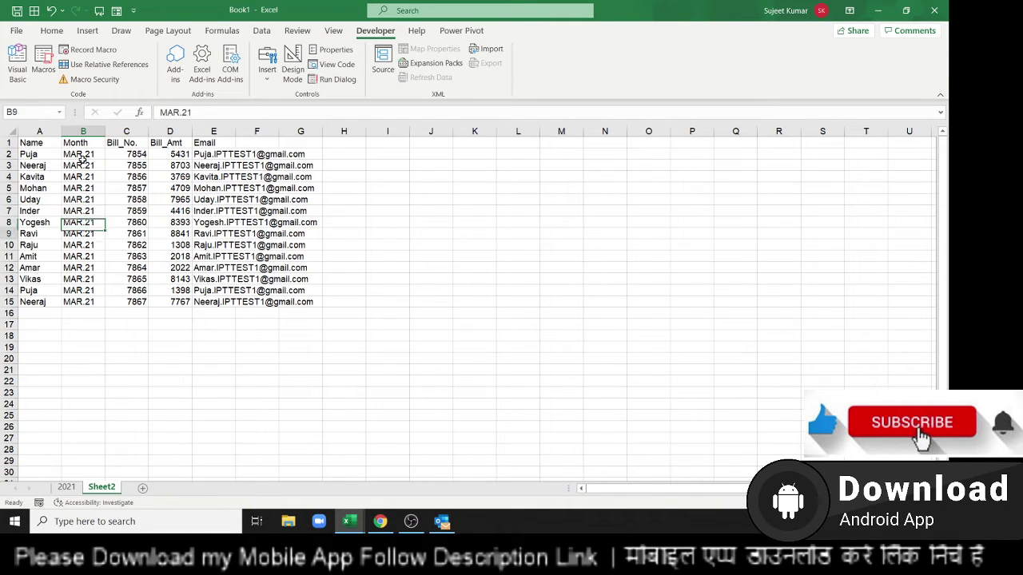
key("ctrl+Down")
key("Right")
key("Up")
key("Up")
key("Up")
key("Up")
key("Up")
key("Up")
key("Up")
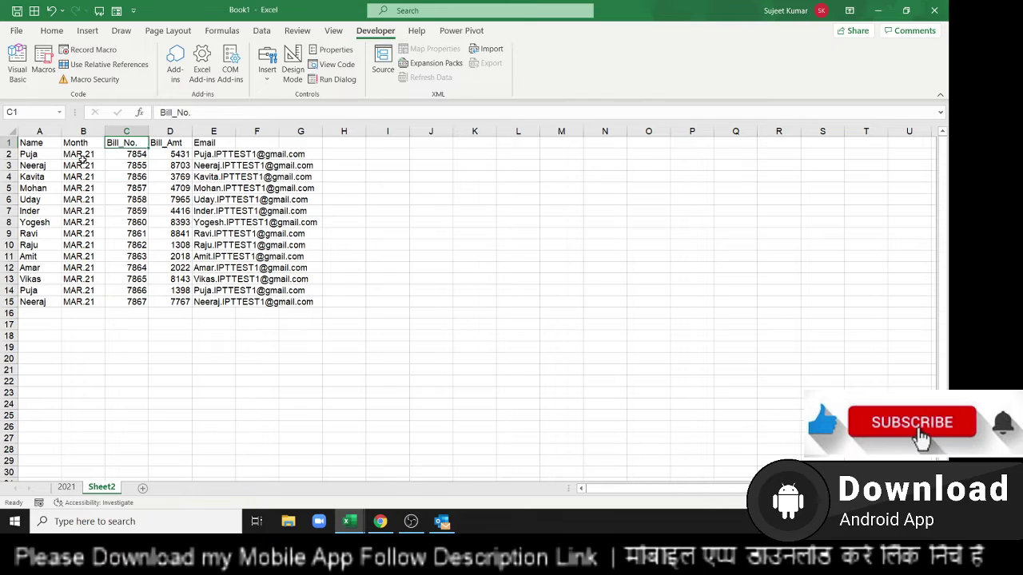
key("Right")
key("Down")
key("Down")
key("Down")
key("Down")
key("Down")
key("Down")
key("Down")
key("Right")
key("Down")
key("Down")
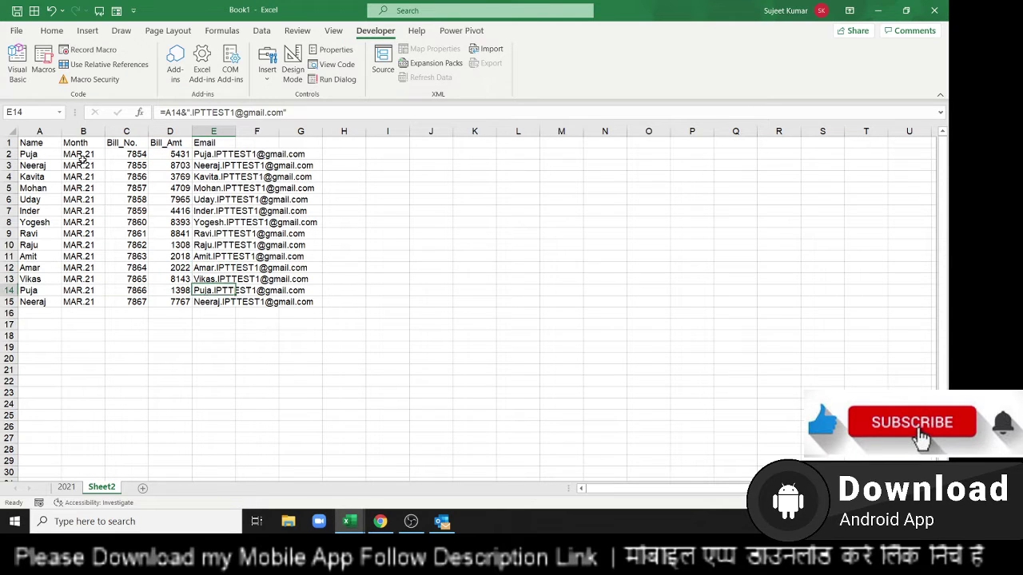
key("Up")
key("Up")
key("Up")
key("Up")
key("Up")
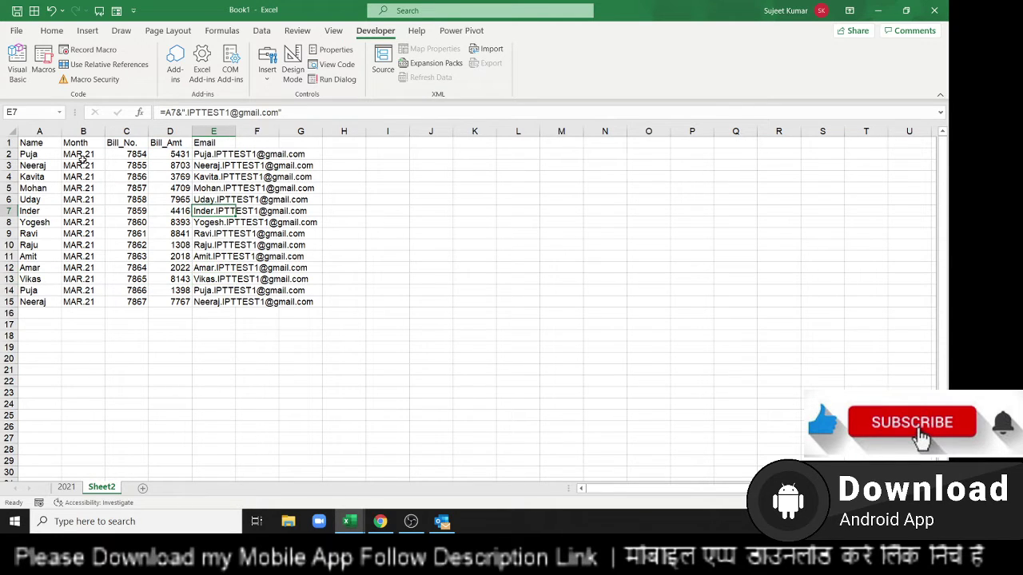
Open the sent 'Bill Copy of 7854-MAR.21' email, check its bill table and subject, then close it
left_click(441, 522)
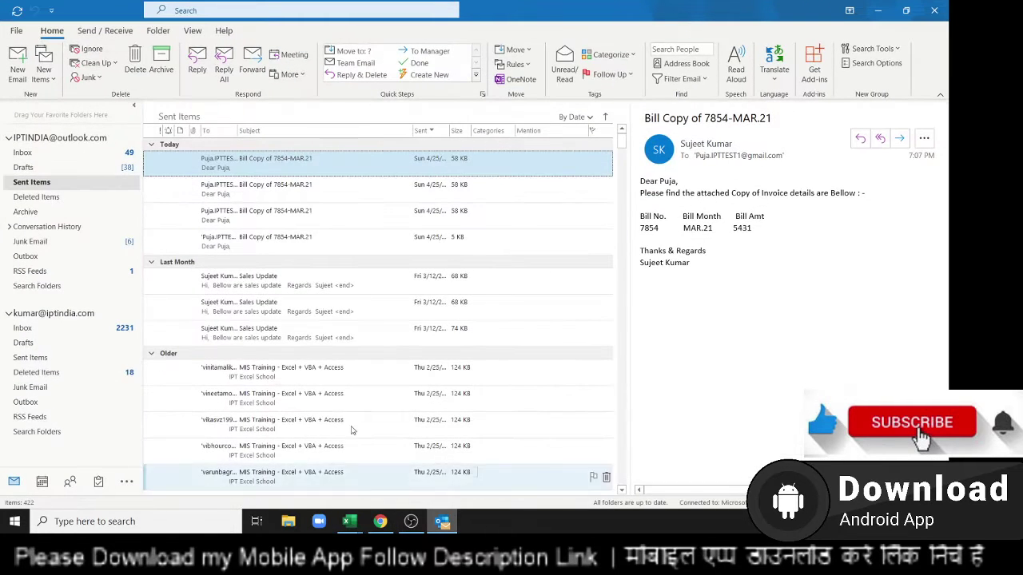
double_click(371, 166)
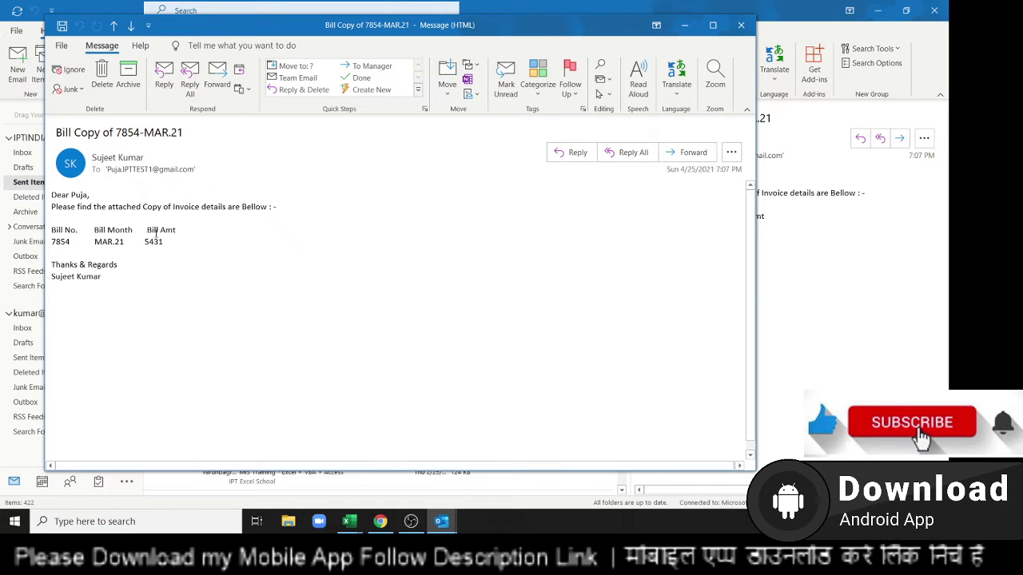
left_click_drag(162, 232, 95, 279)
left_click(95, 279)
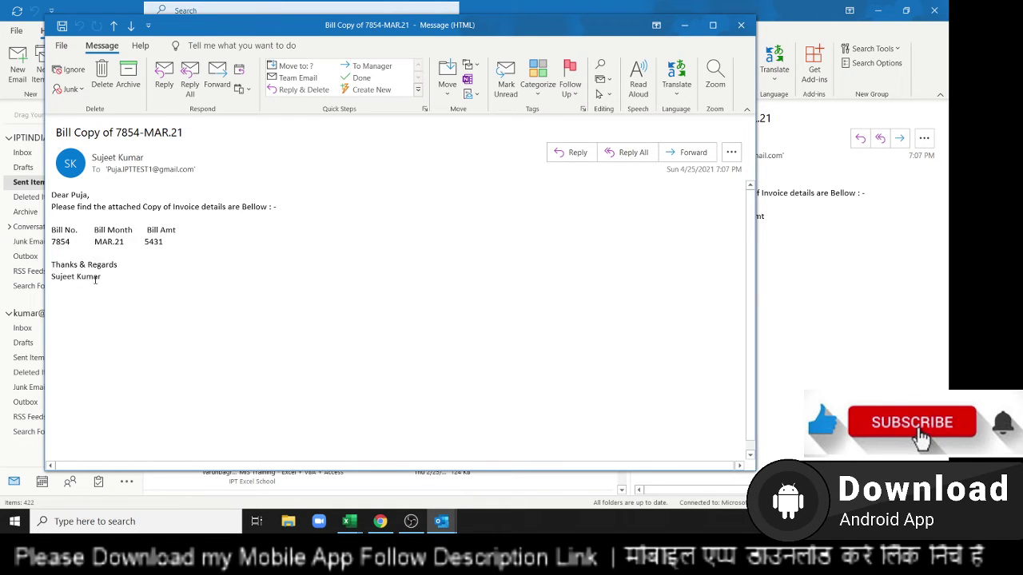
triple_click(140, 137)
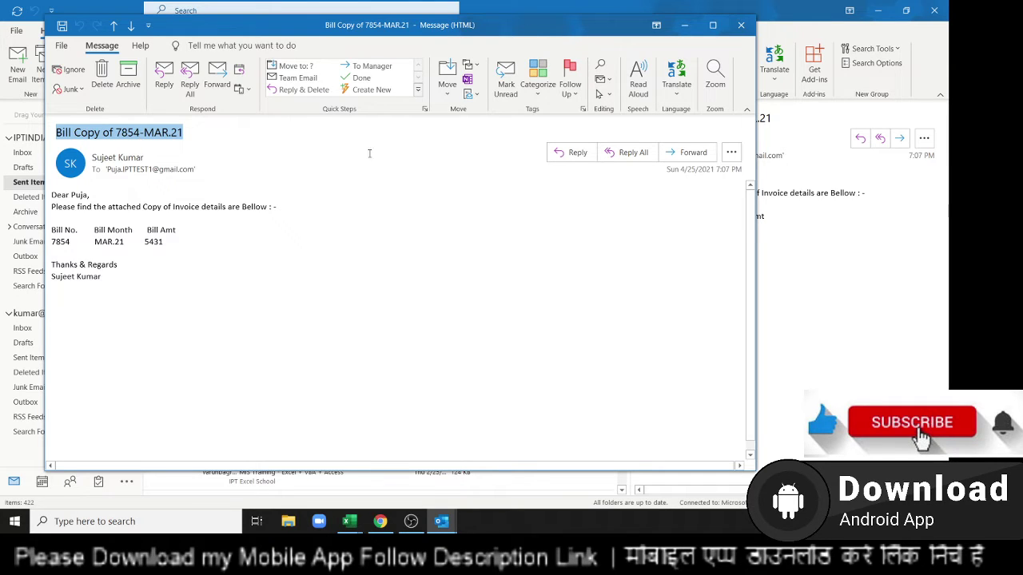
left_click(740, 30)
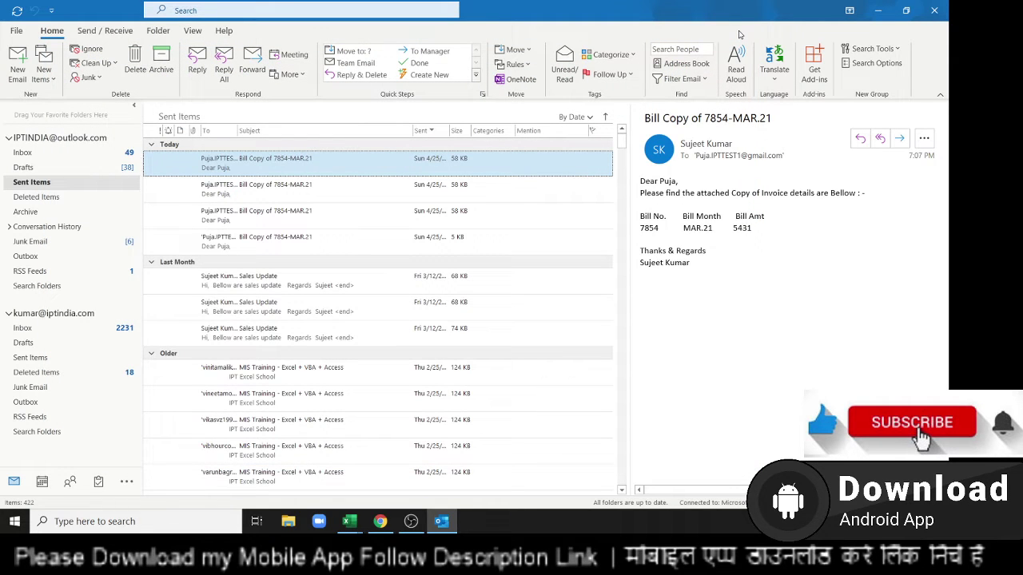
Minimize Outlook, look over data rows A2:F14, and open the Visual Basic editor
left_click(885, 11)
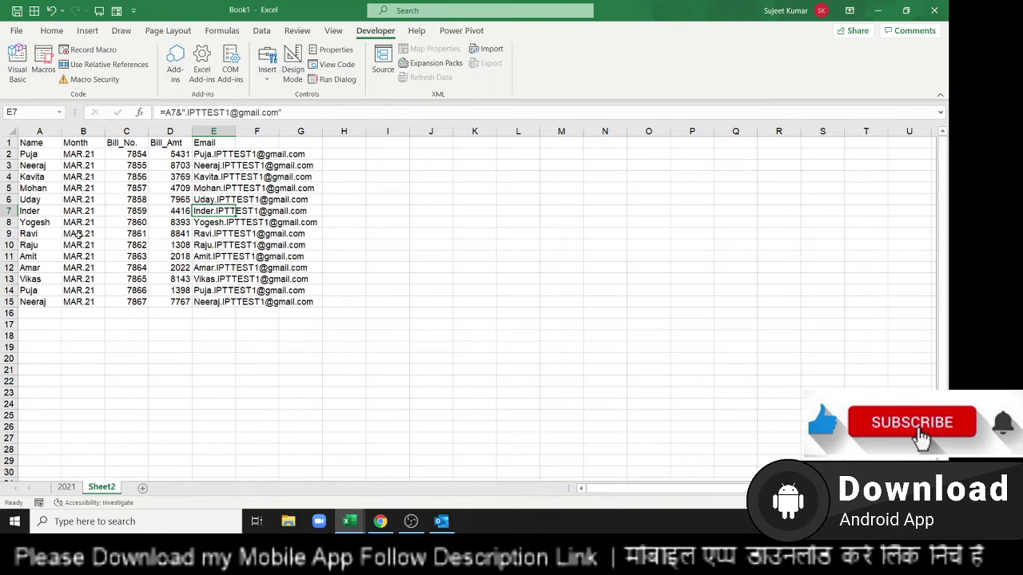
left_click_drag(32, 155, 267, 290)
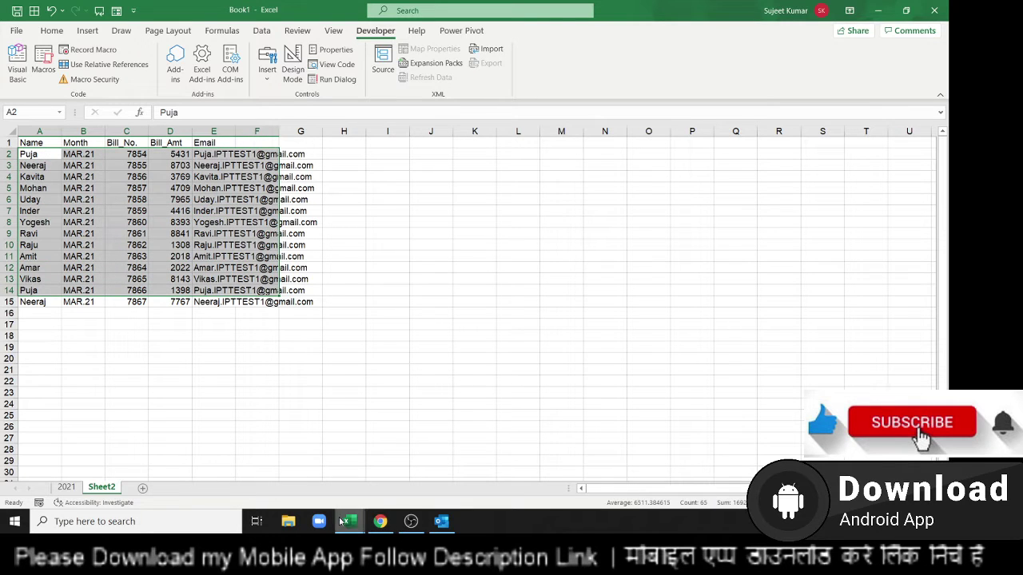
left_click(309, 423)
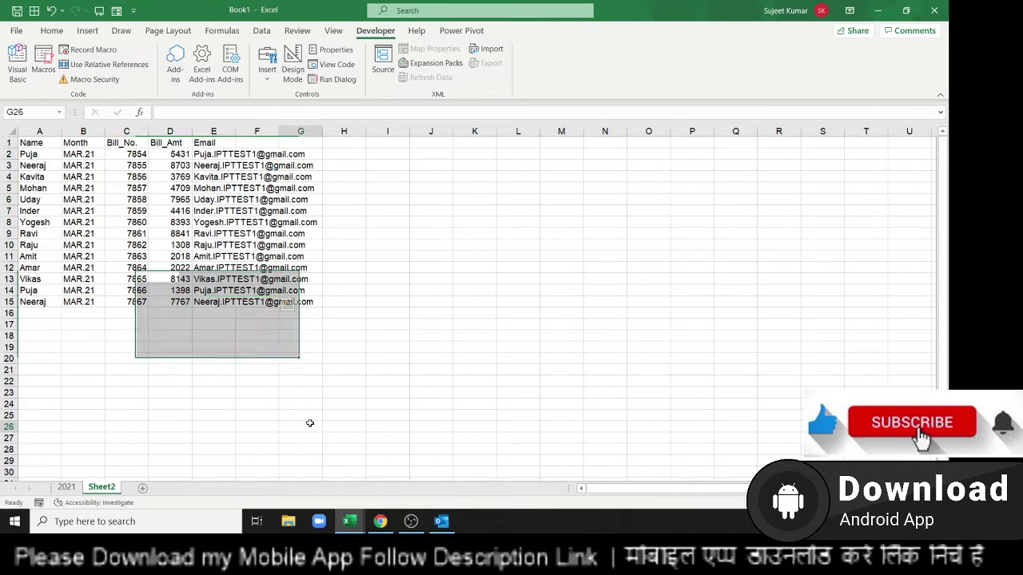
left_click(17, 67)
Delete the extra blank lines around the signature and End With in Send_M
left_click(237, 213)
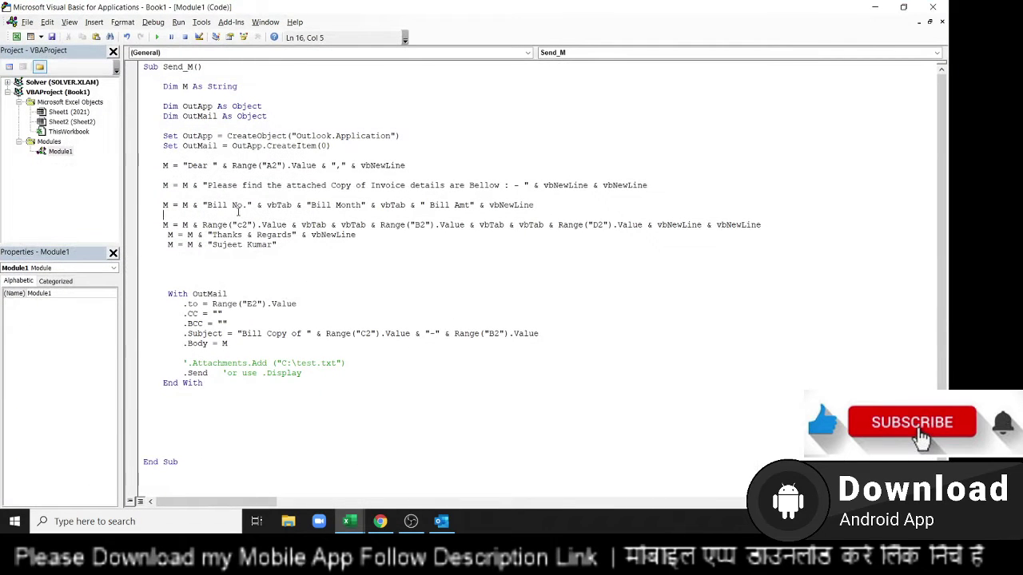
left_click(182, 408)
key("Delete")
key("Delete")
key("BackSpace")
left_click(159, 256)
key("Delete")
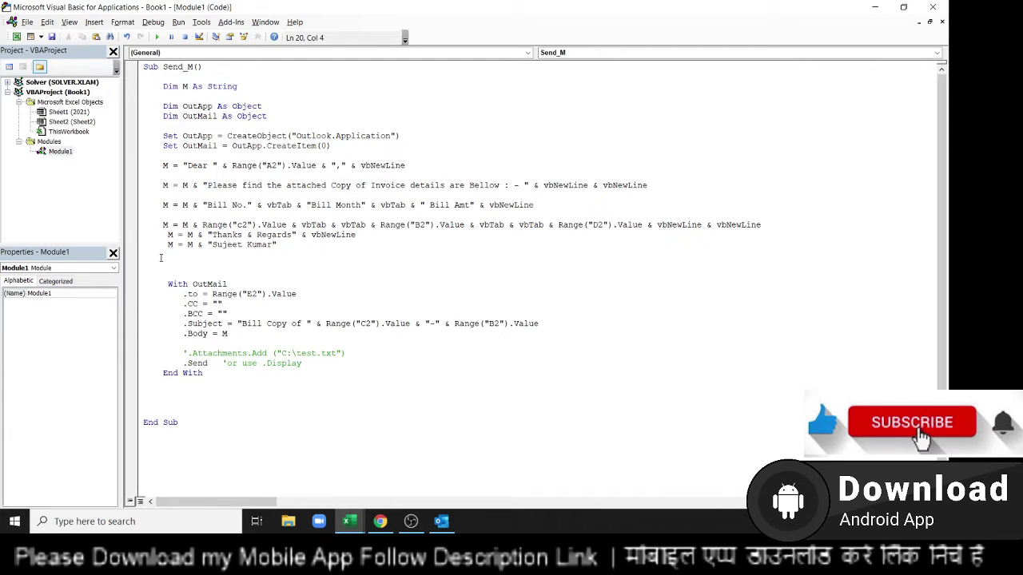
left_click(157, 393)
key("Delete")
key("Delete")
key("Delete")
Add an empty send_F procedure below End Sub, then run Send_M to send the bill email
key("Return")
key("Return")
key("Return")
type("su")
type("b send")
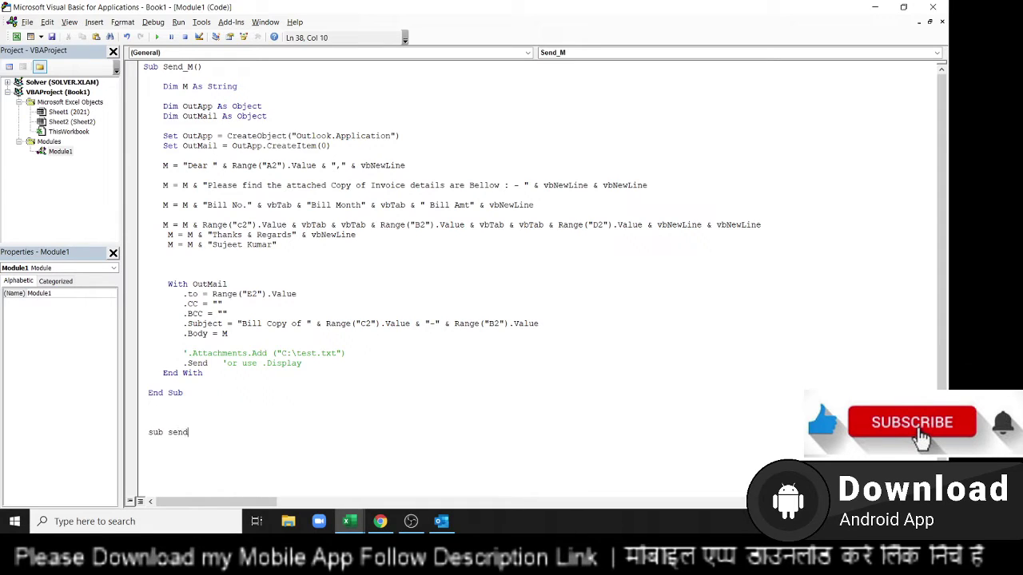
type("_")
type("F(")
key("Return")
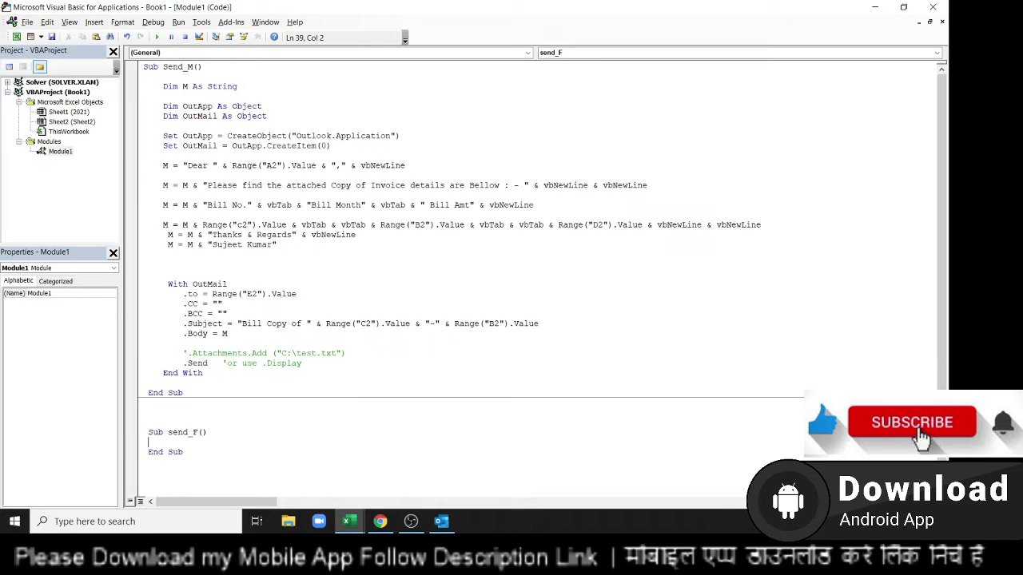
key("Return")
left_click(249, 249)
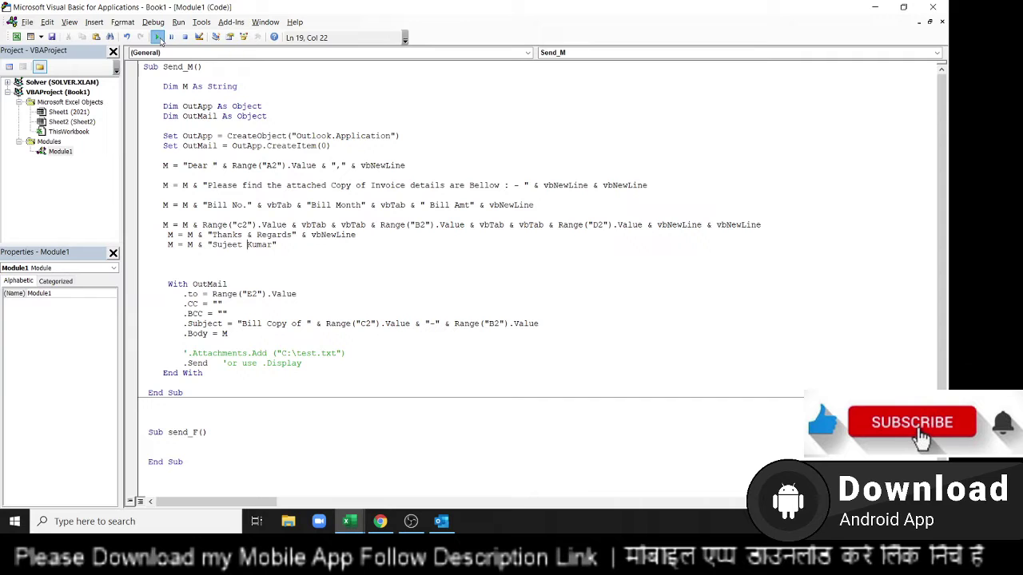
left_click(255, 176)
left_click(441, 521)
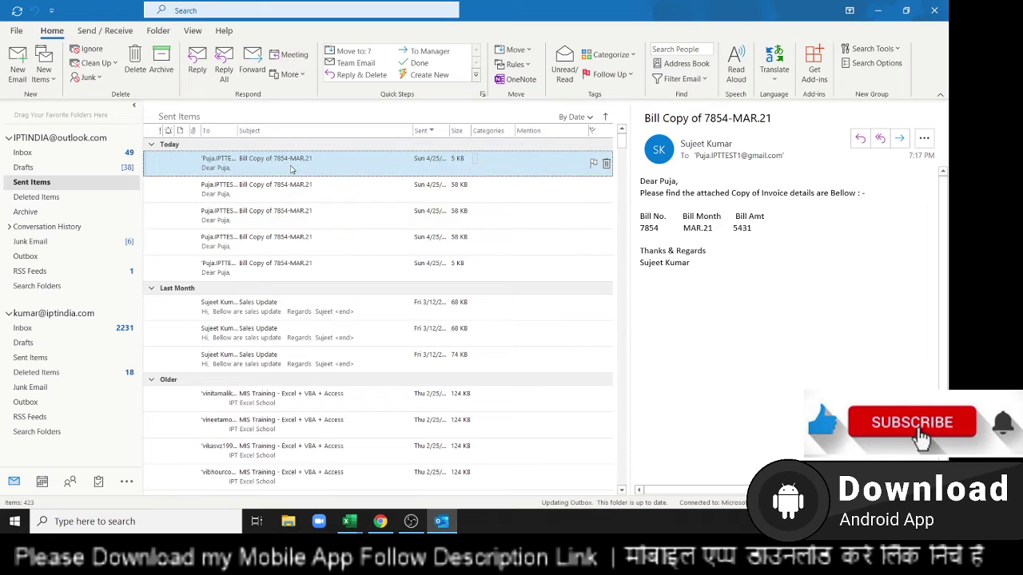
left_click(877, 11)
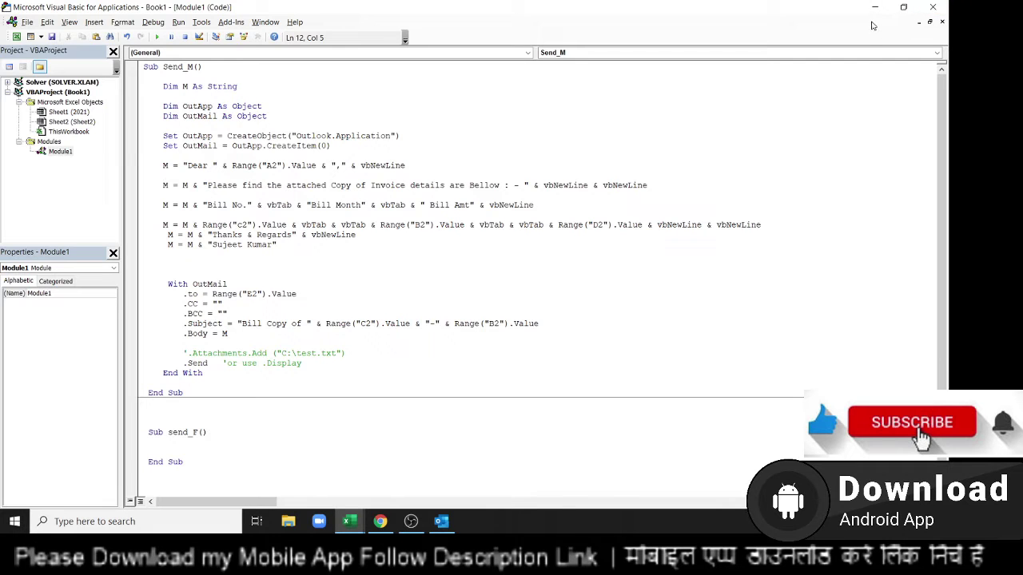
left_click(874, 8)
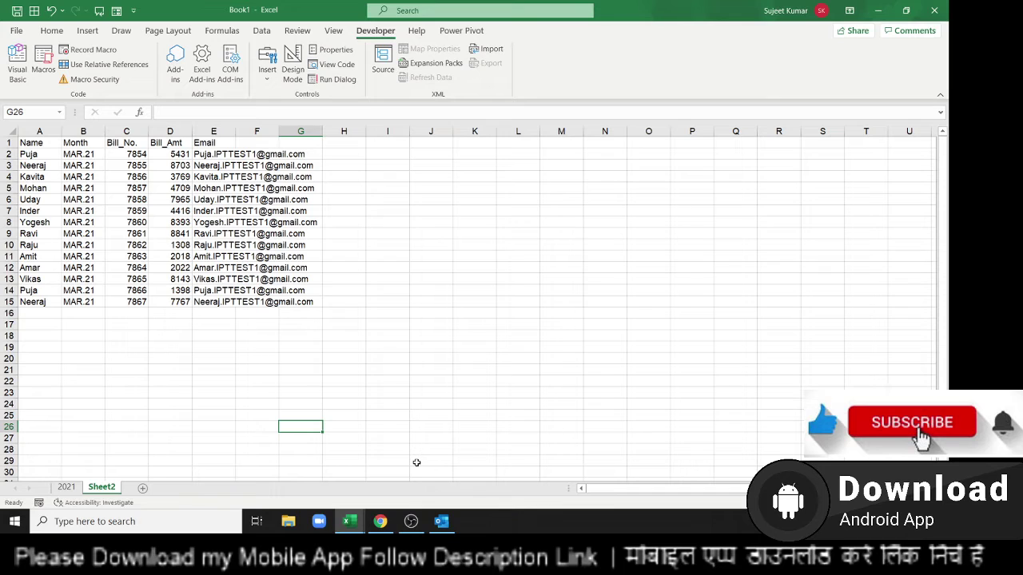
left_click(349, 521)
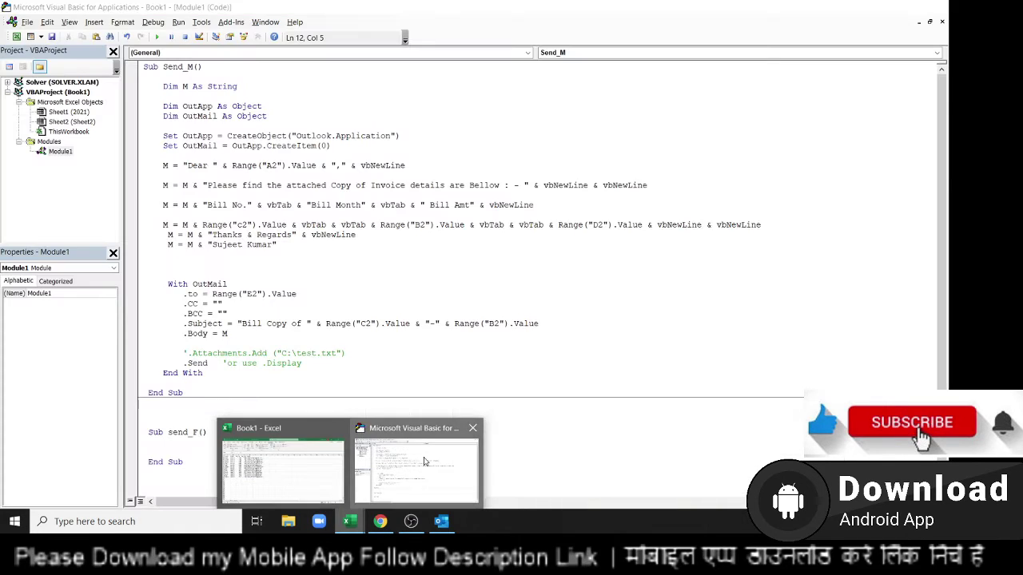
left_click(424, 461)
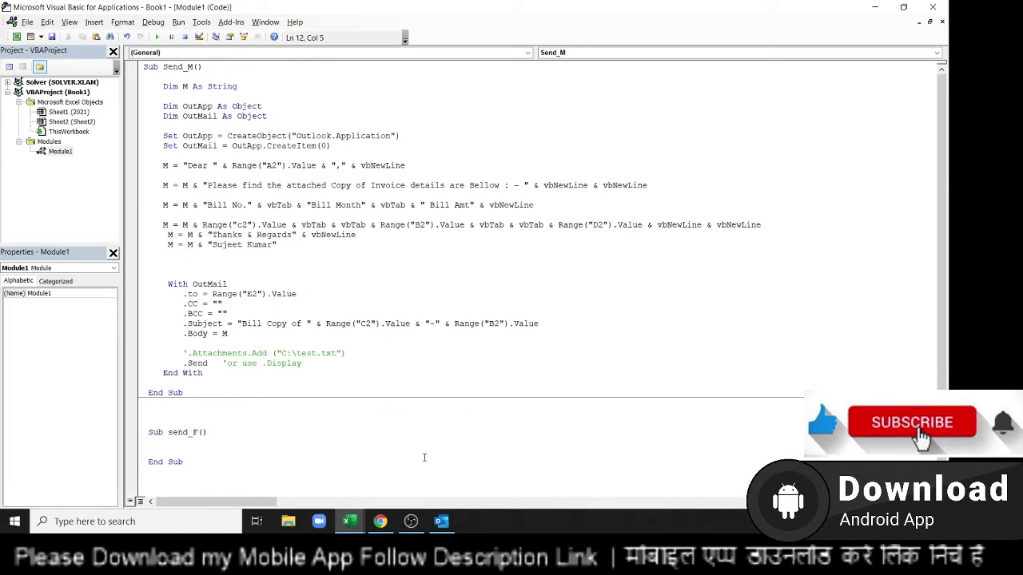
Declare Dim m As String inside the empty send_F procedure
left_click(175, 444)
key("Return")
key("Return")
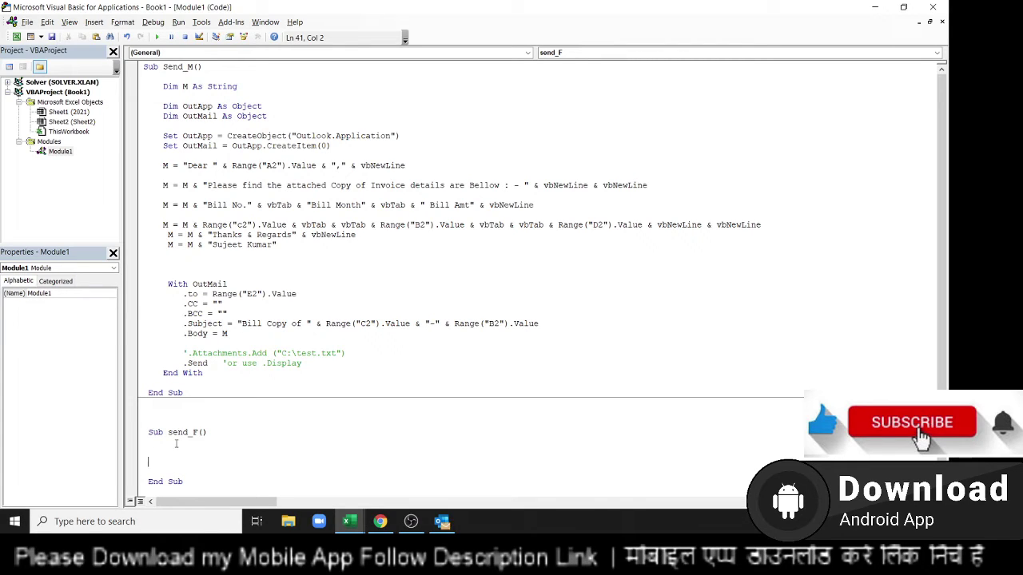
key("Up")
type("di")
type("m m as ")
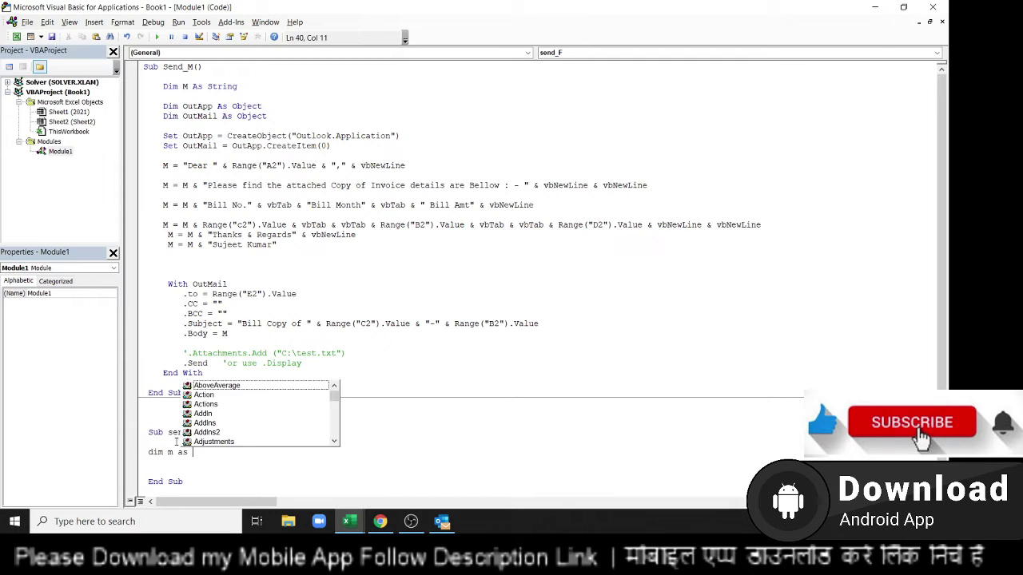
type("str")
type("i")
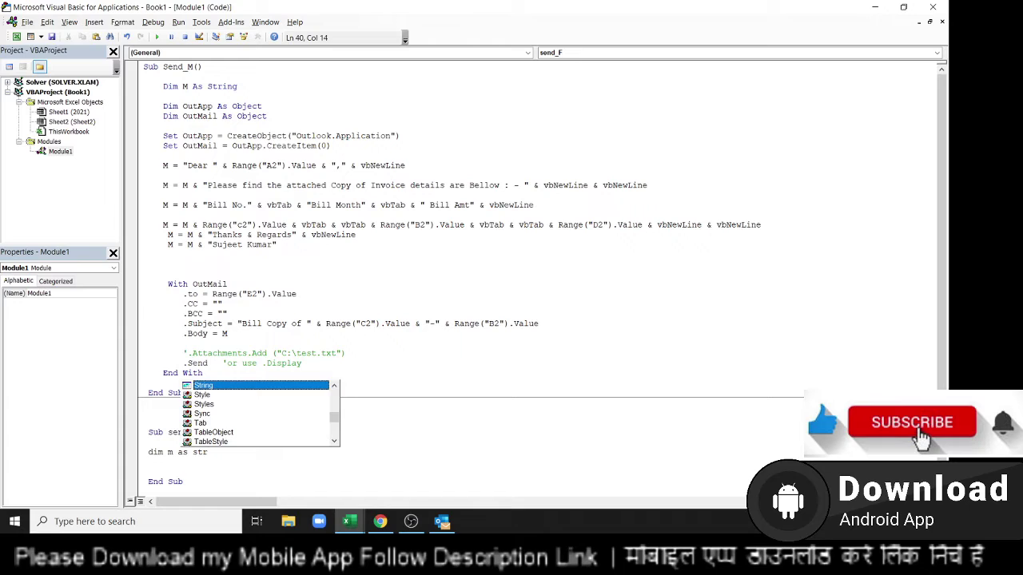
key("Tab")
key("Return")
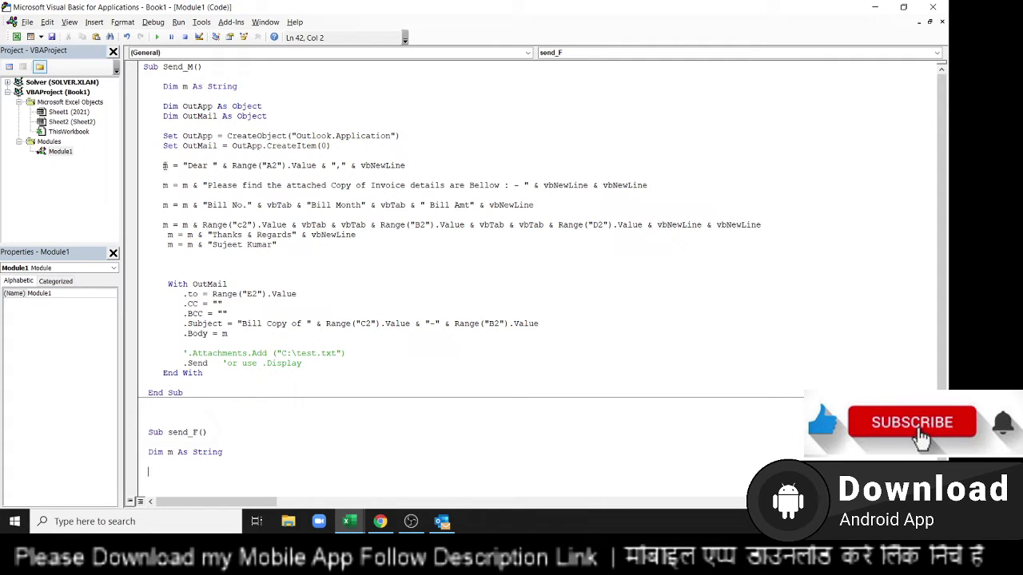
Copy Send_M's m = … message-building lines into send_F below the declaration
left_click_drag(164, 166, 260, 251)
key("ctrl+c")
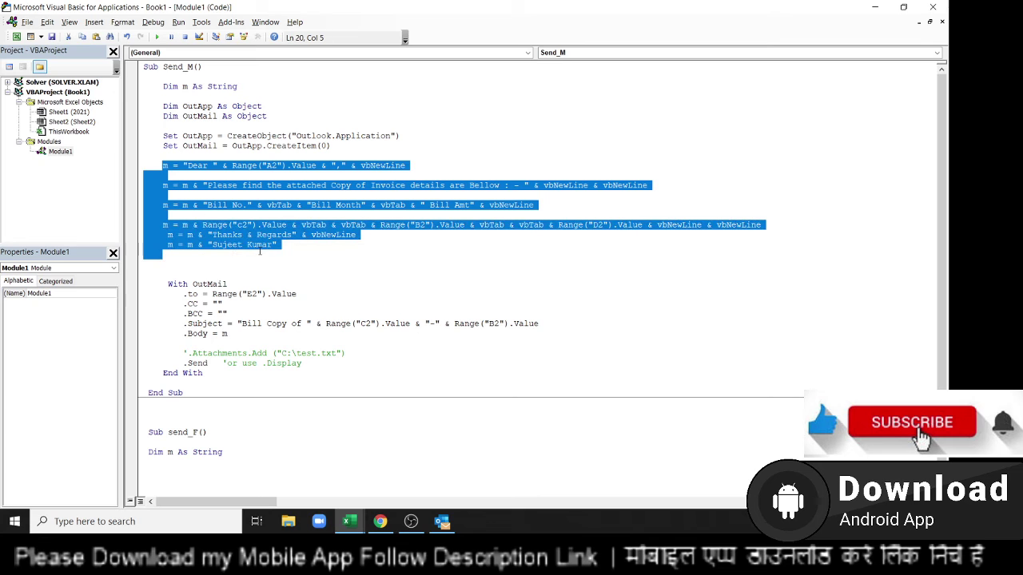
left_click(159, 471)
key("ctrl+v")
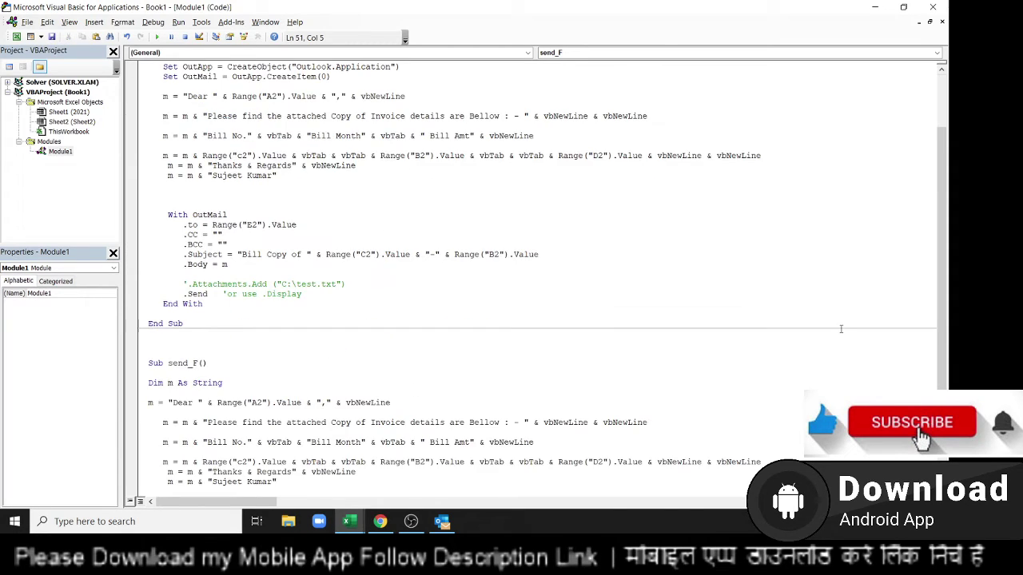
scroll(929, 234, "down", 1)
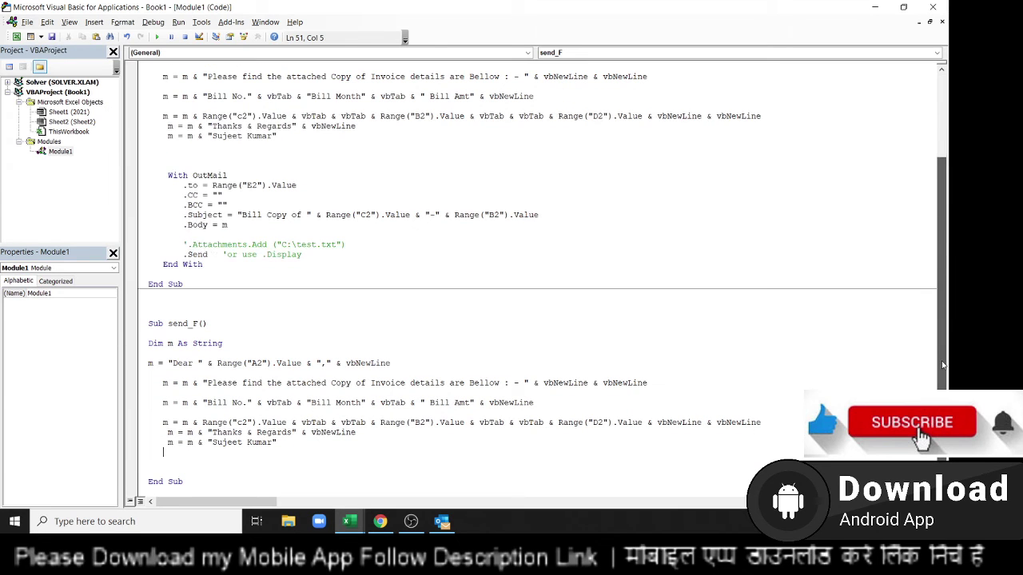
Insert blank lines above send_F's Dear greeting and select Send_M's Outlook declaration lines
left_click(149, 362)
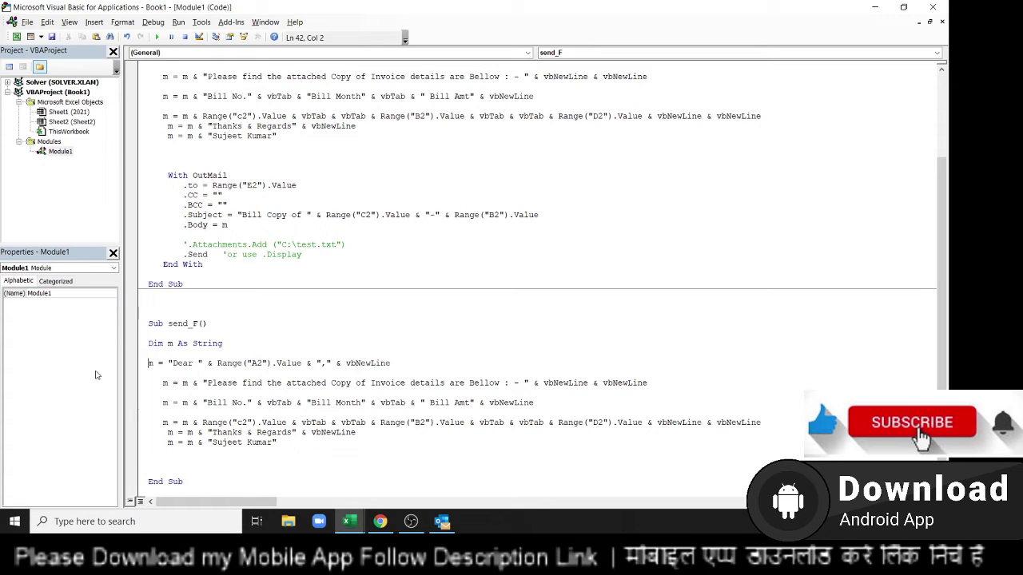
key("Return")
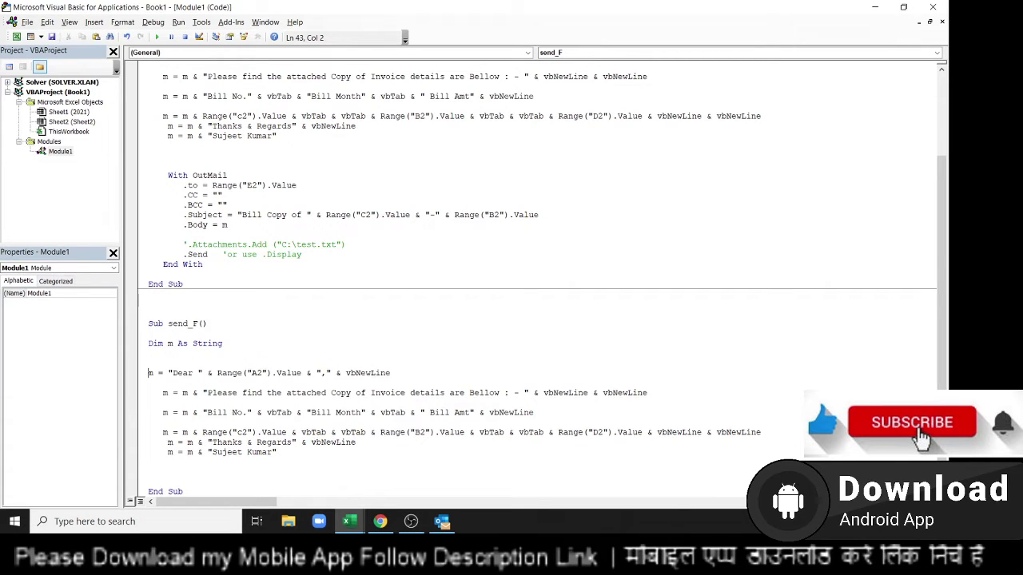
key("Return")
key("Return")
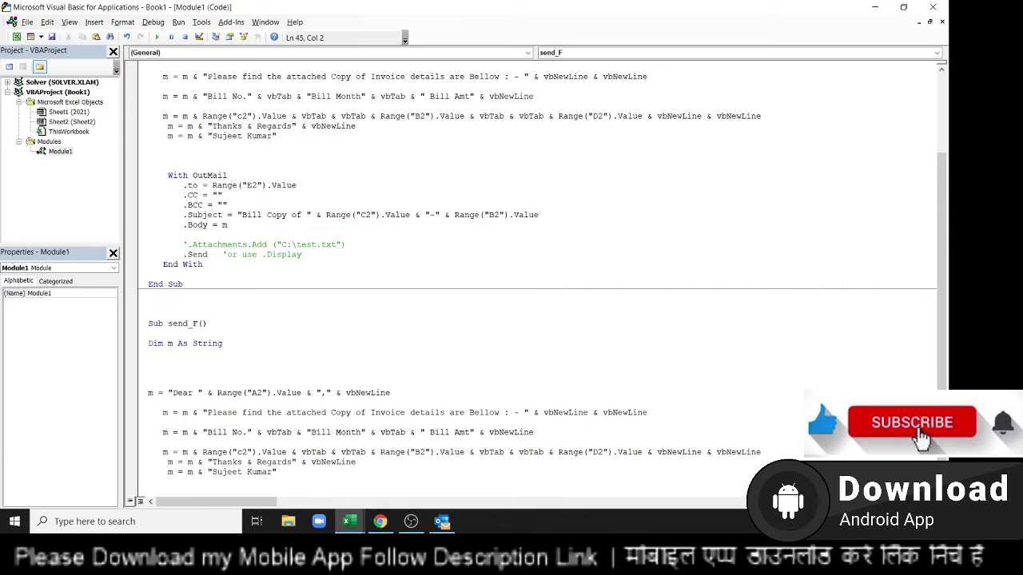
key("Up")
key("Up")
key("Up")
key("Up")
key("Up")
key("Up")
key("Up")
key("Up")
key("Up")
key("Up")
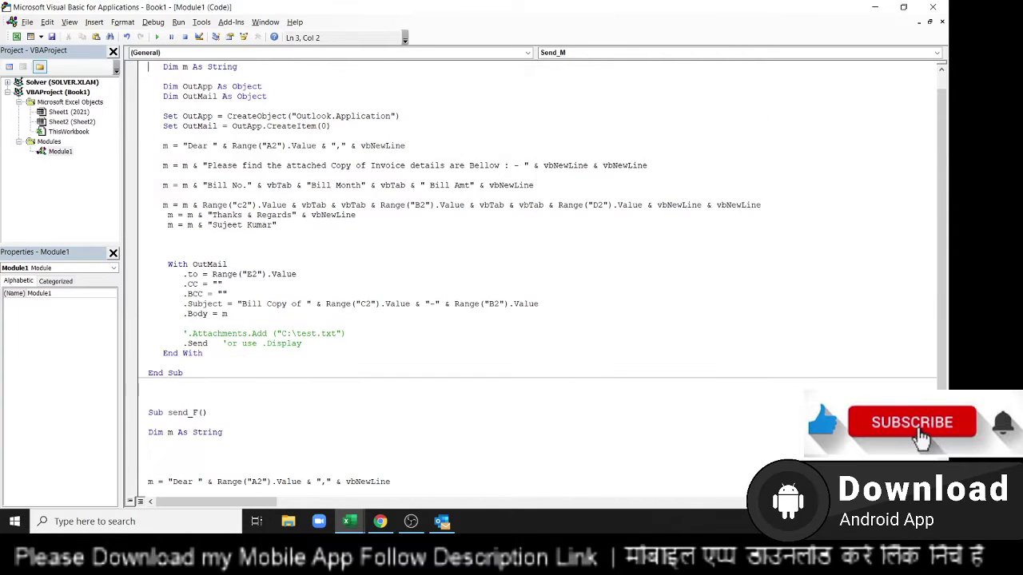
key("Right")
key("Right")
key("Right")
key("shift+Down")
key("shift+Down")
key("shift+Down")
key("shift+Down")
key("shift+Down")
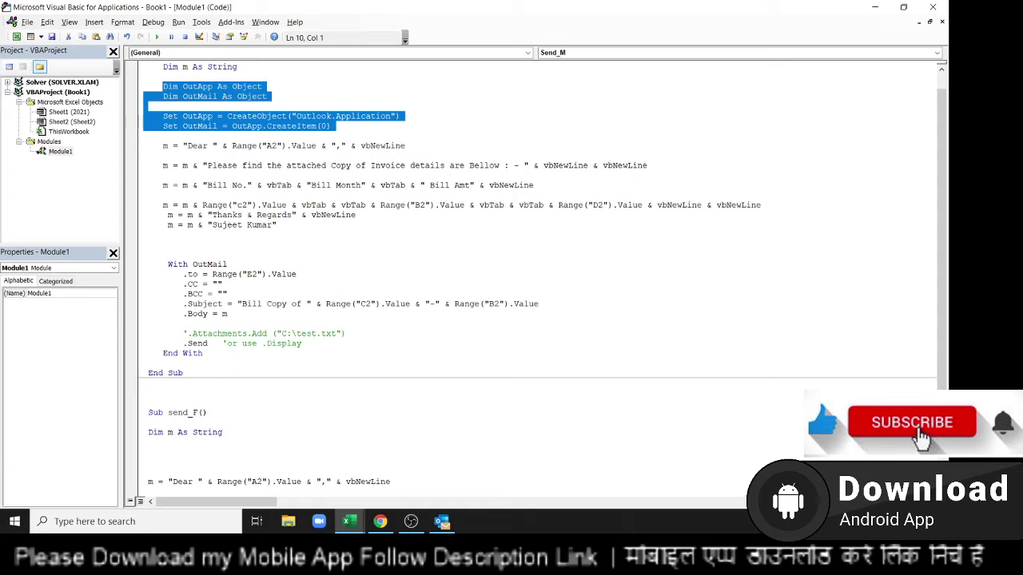
Paste the Dim and Set OutApp/OutMail setup lines under Dim m in send_F
key("ctrl+c")
left_click(151, 450)
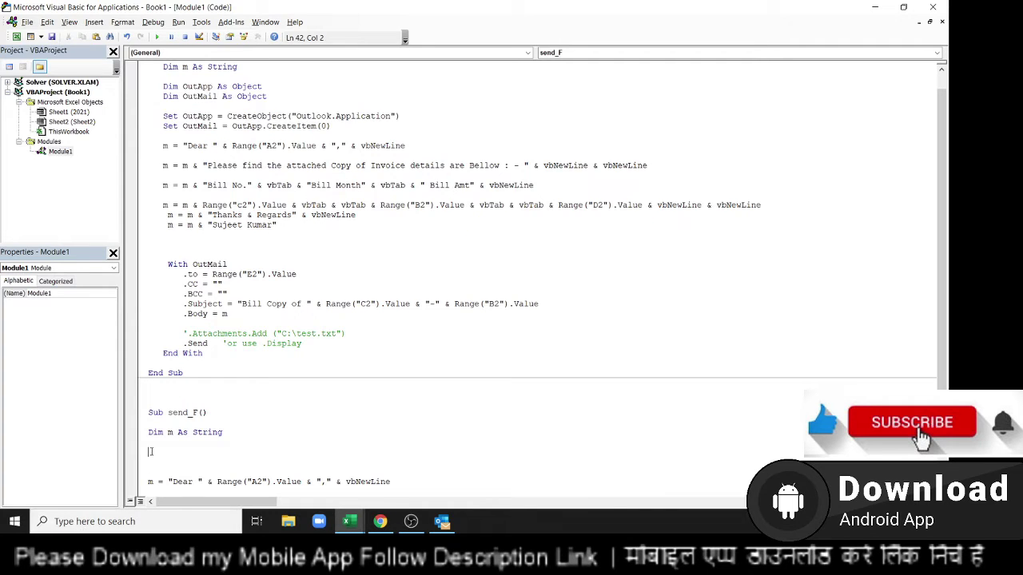
key("ctrl+v")
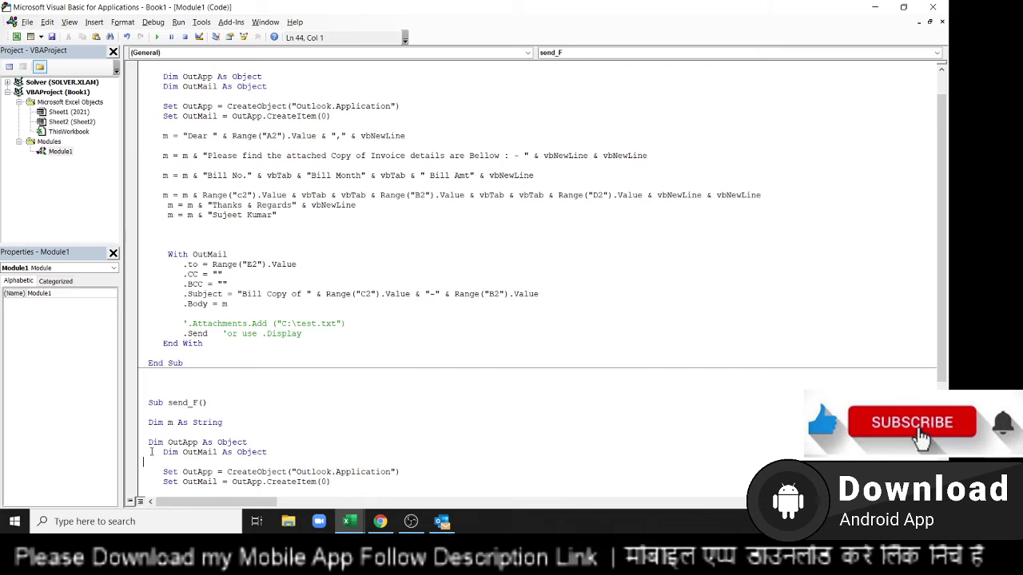
key("ctrl+v")
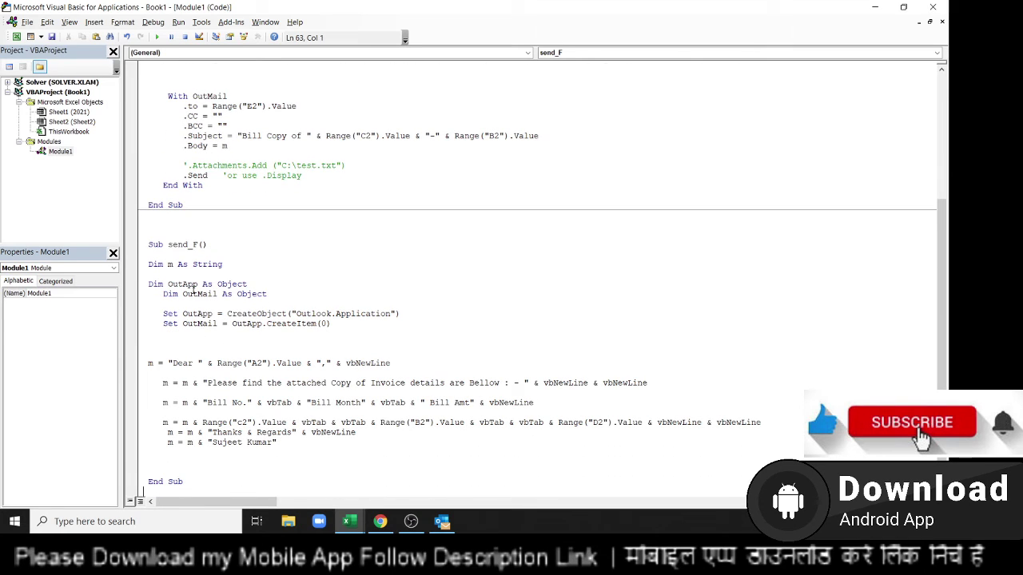
Review the pasted OutApp, OutMail, Outlook.Application and CreateItem lines in send_F
double_click(183, 284)
double_click(200, 294)
left_click(206, 295)
double_click(197, 313)
left_click(335, 314)
left_click(178, 323)
double_click(245, 323)
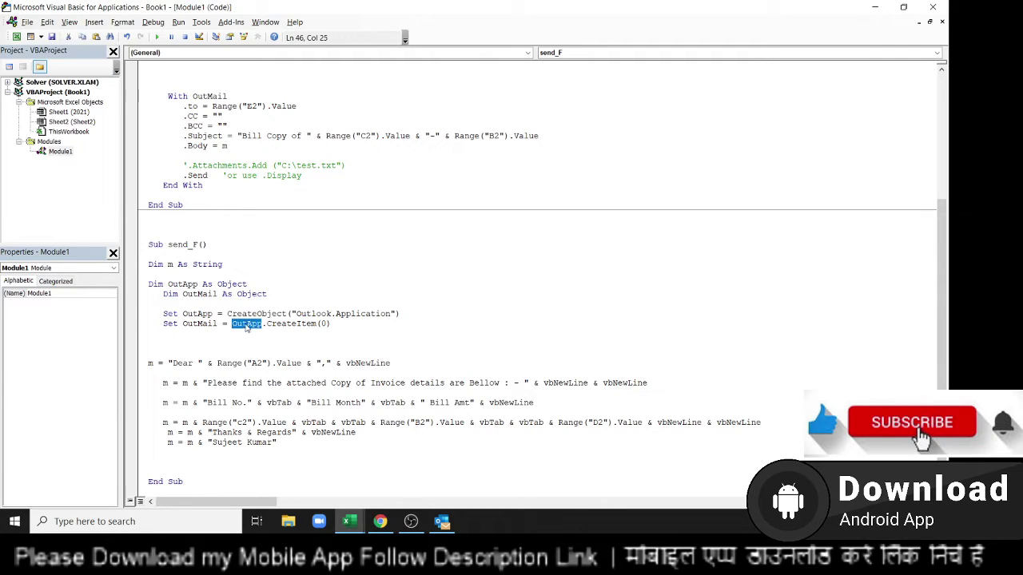
left_click(262, 323)
double_click(291, 323)
left_click(330, 324)
mouse_move(330, 323)
left_mouse_down()
mouse_move(137, 317)
mouse_move(139, 295)
left_mouse_up()
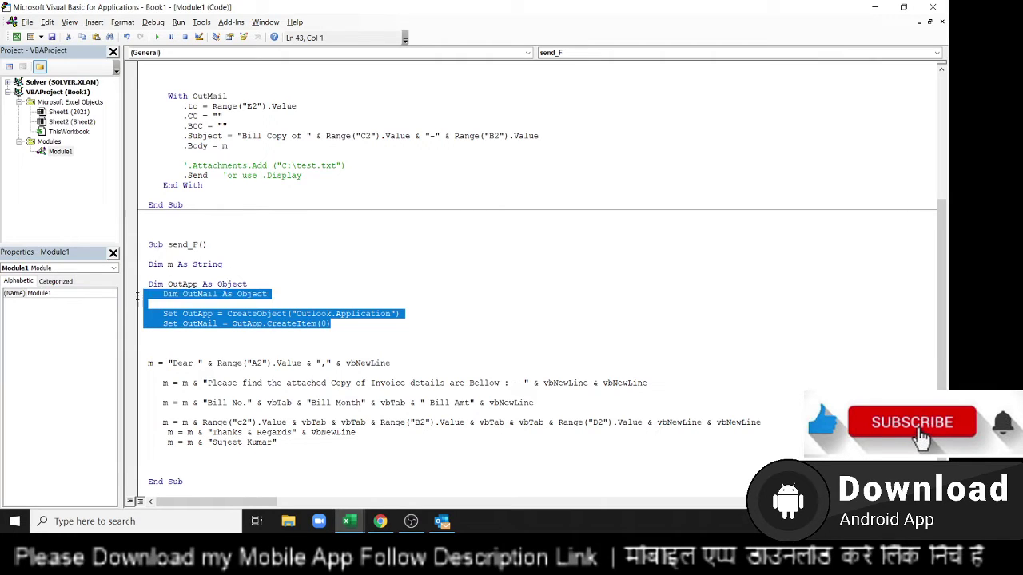
Move along the greeting line to its Range reference
left_click(153, 364)
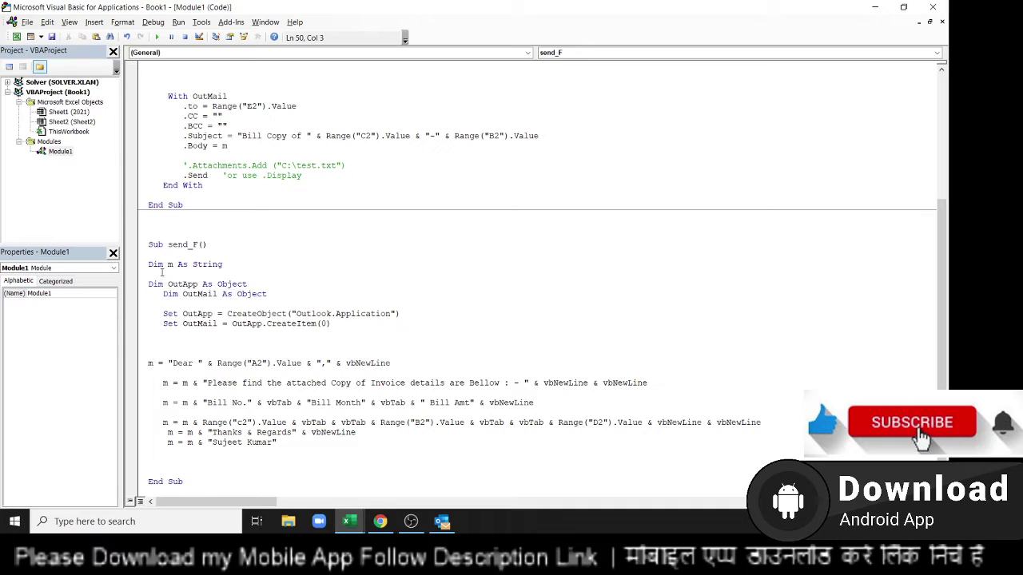
left_click(181, 363)
left_click(216, 364)
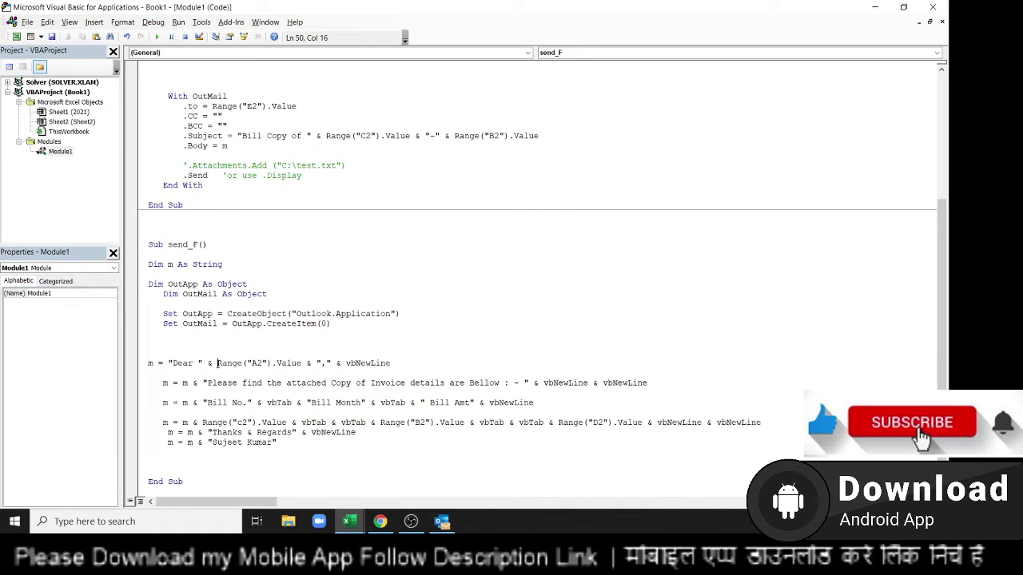
Start the loop with For i = 2 To above the greeting, checking the data rows in Excel
left_click(189, 344)
type("fo")
type("r ")
type("i = ")
type("2 to")
key("alt+Tab")
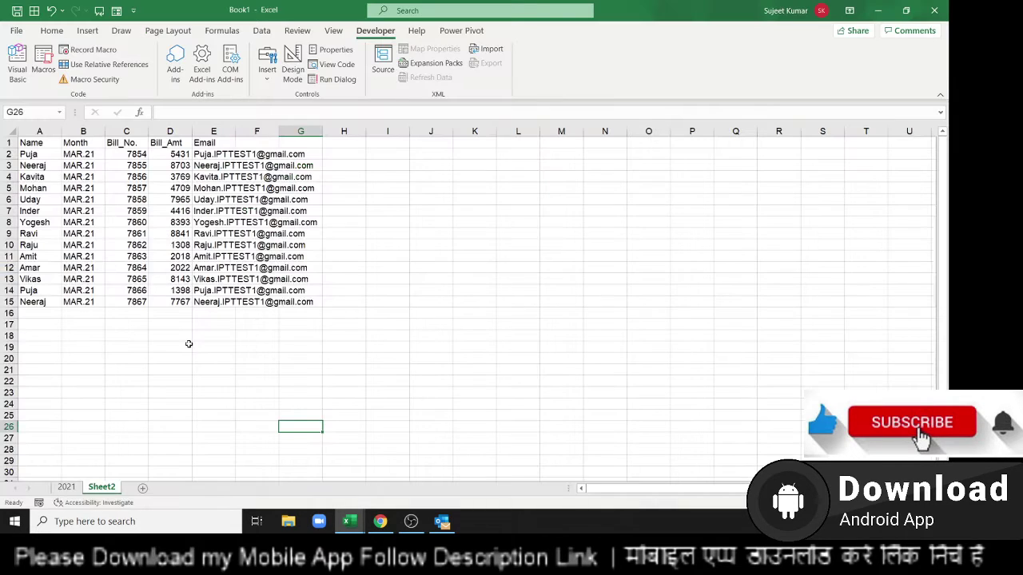
key("alt+Tab")
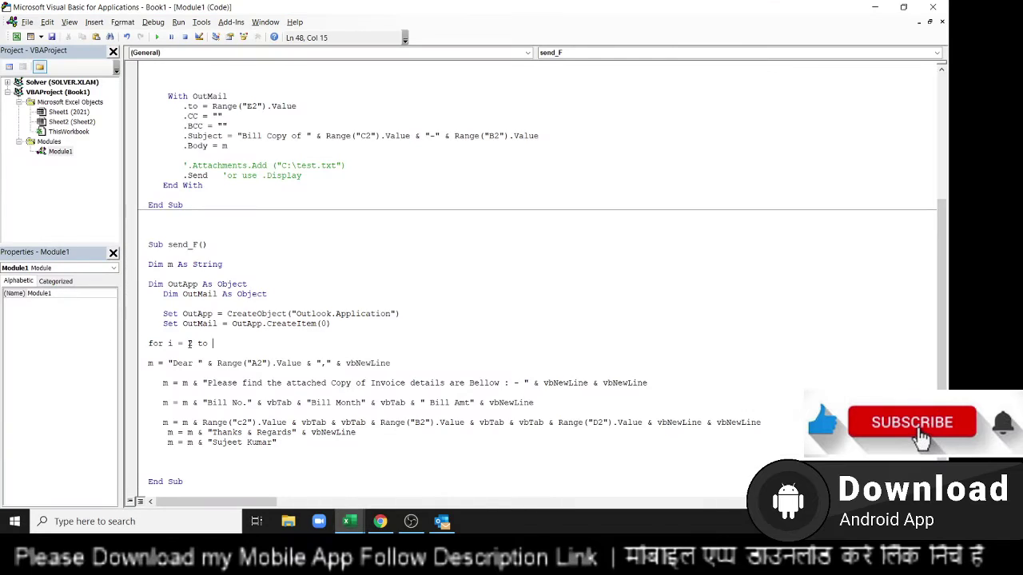
type("15")
key("BackSpace")
key("BackSpace")
Finish the loop end value as Range("A65000").End(xlUp).Row
type("range")
type("(")
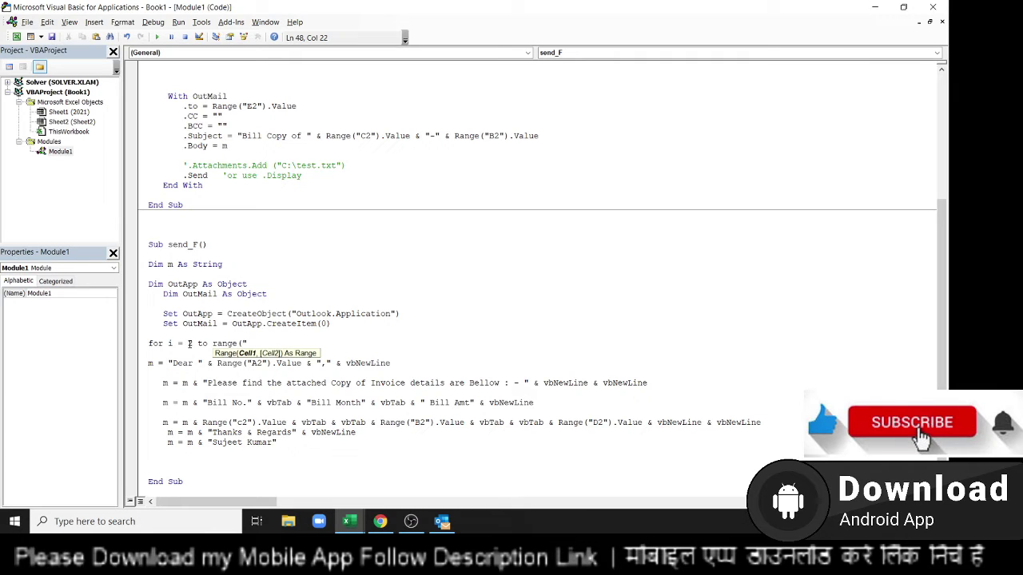
type("A6")
type("5000")
type(").end")
key("Tab")
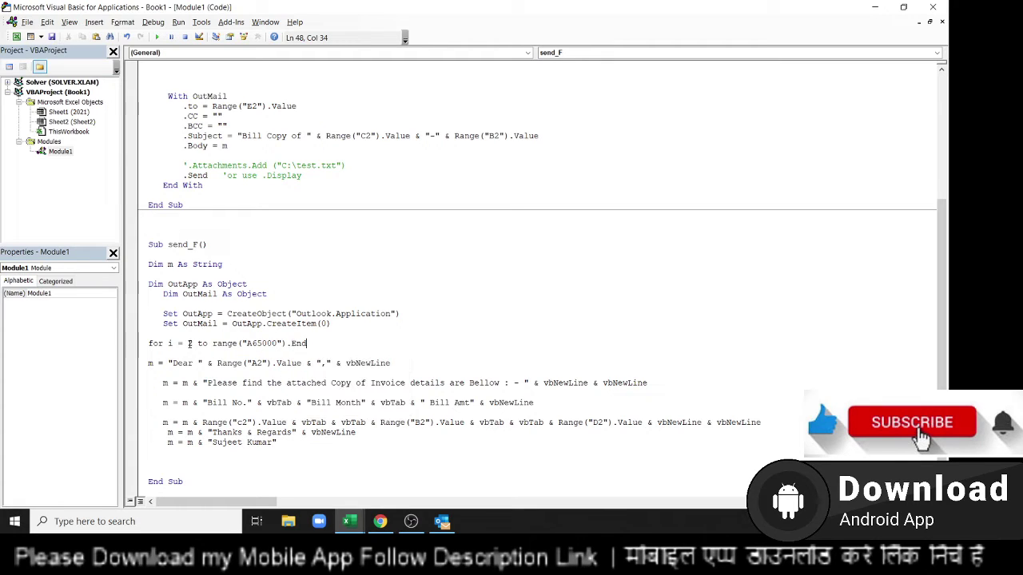
type("(")
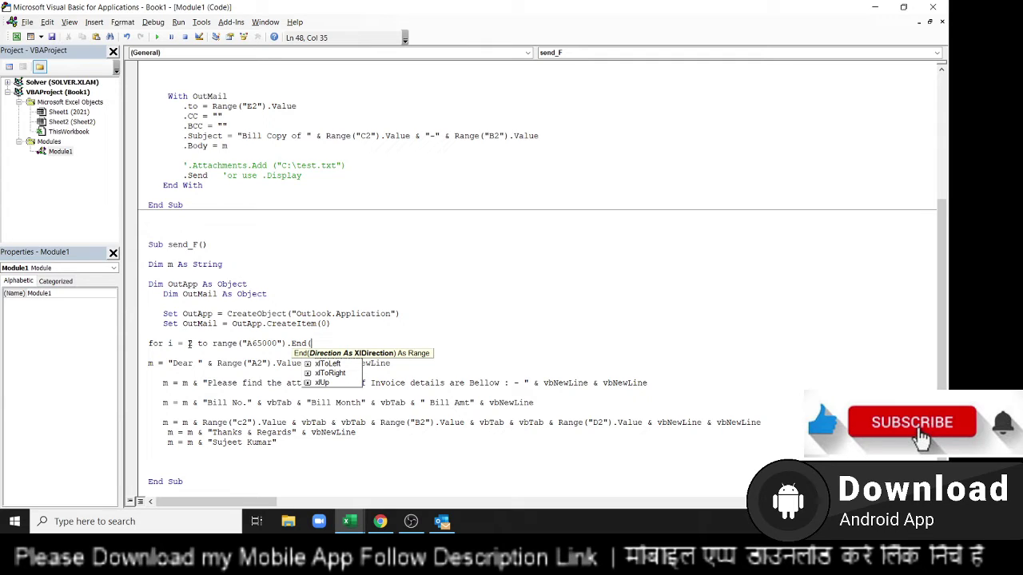
key("Down")
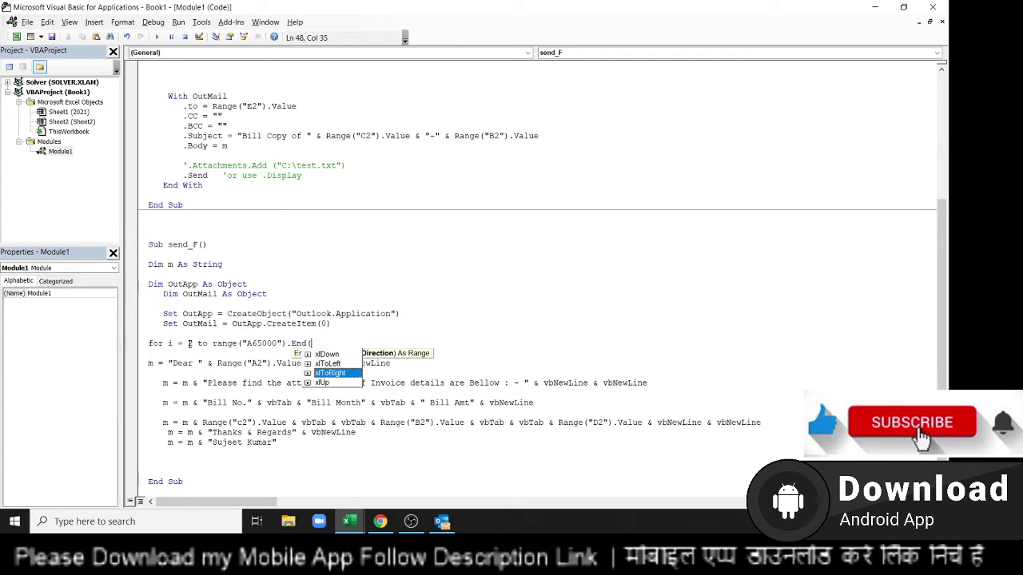
key("Down")
key("Tab")
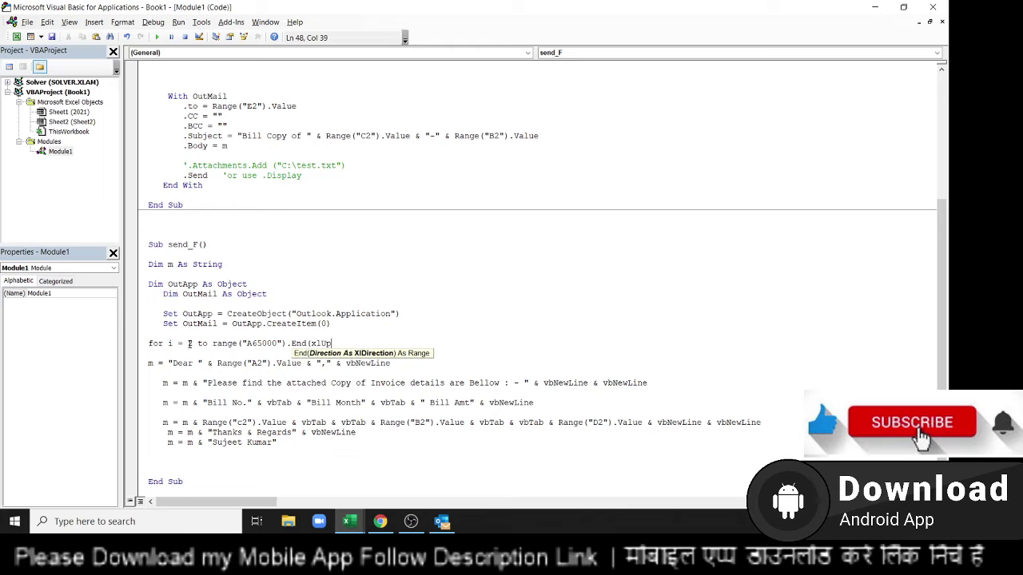
type(")")
type(".row")
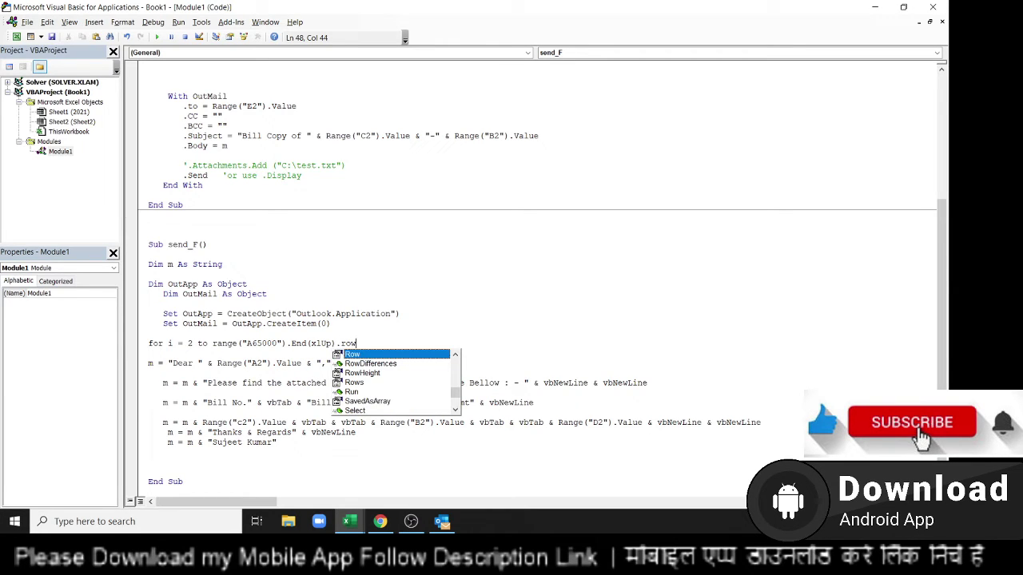
key("Tab")
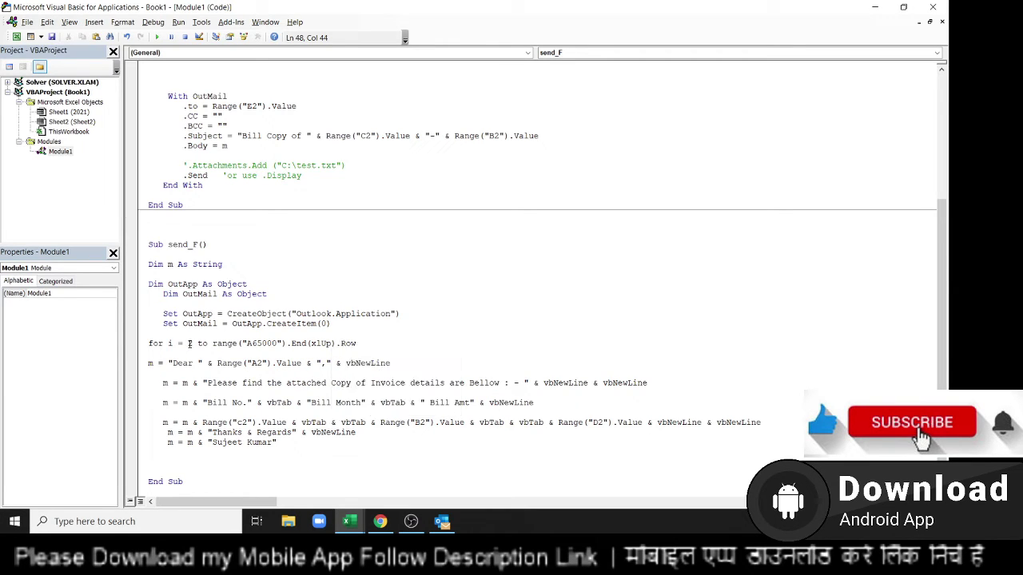
left_click(218, 422)
Change the greeting's Range("A2") to Range("A" & I) so each row's name is used
left_click(264, 364)
key("BackSpace")
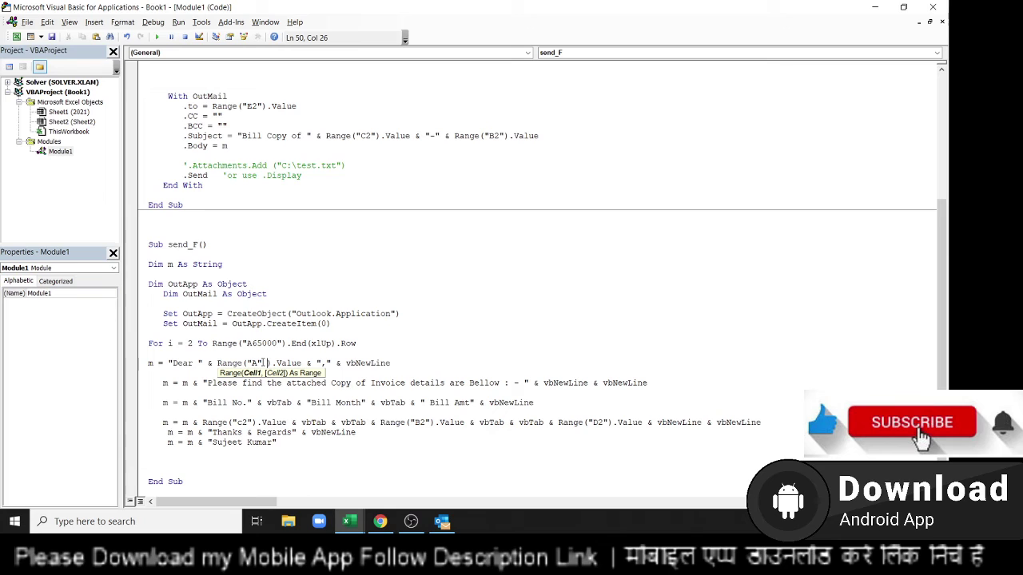
type("& ")
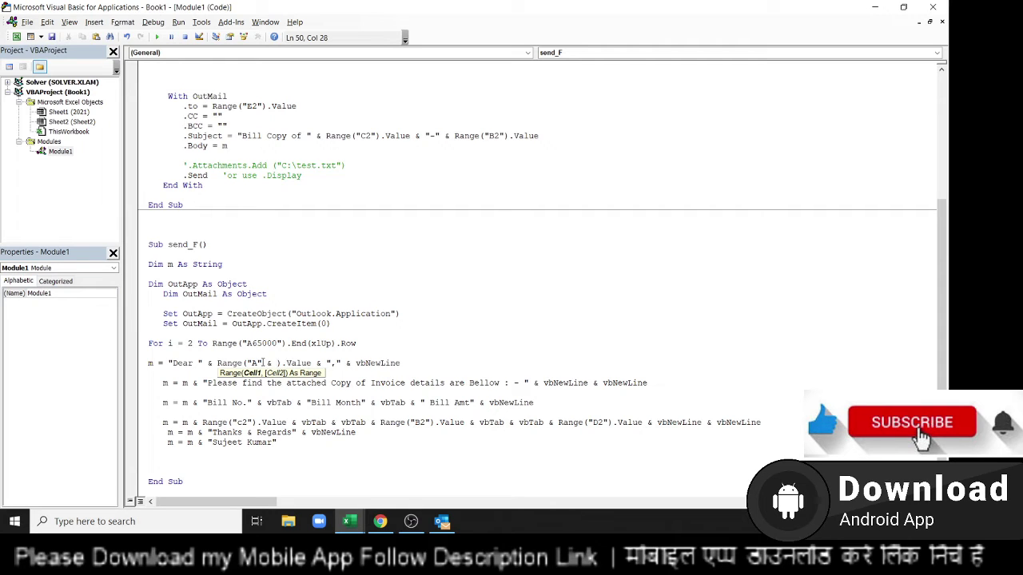
type("I")
left_click(301, 403)
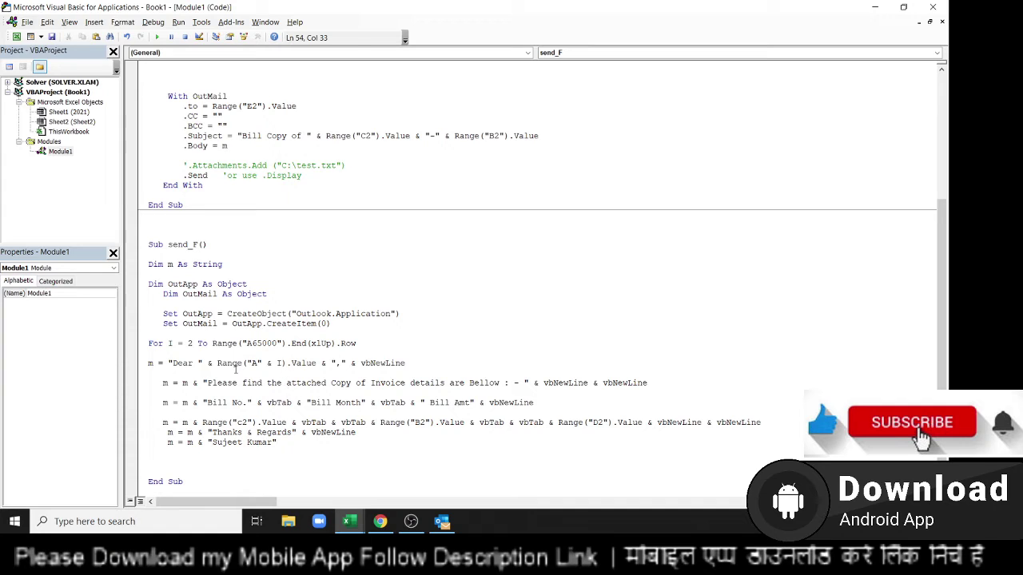
double_click(239, 364)
Compare the first contact's row A2 with the greeting in the sent Bill Copy of 7854-MAR.21 email
key("alt+F11")
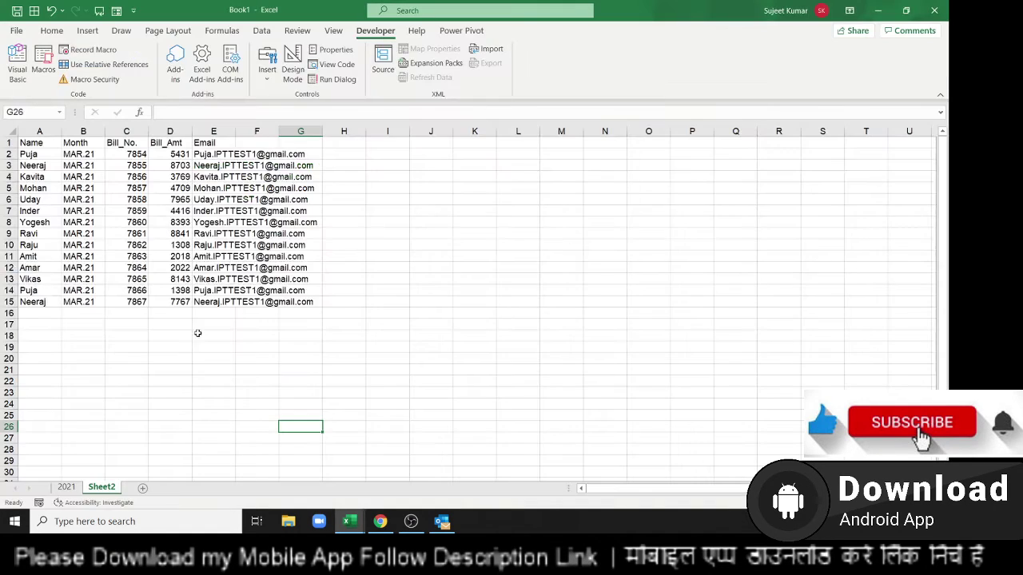
left_click(36, 149)
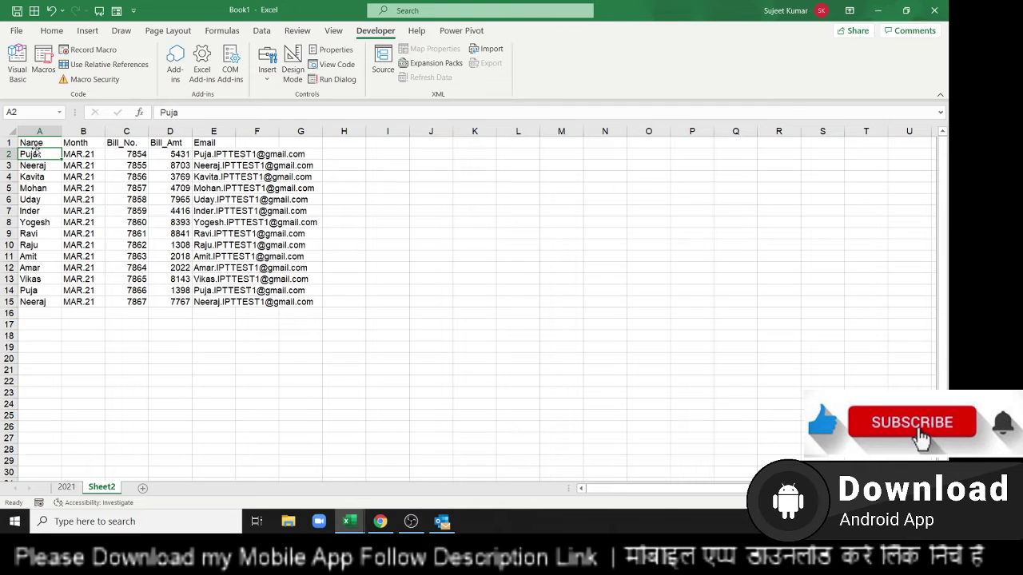
key("alt+F11")
key("alt+Tab")
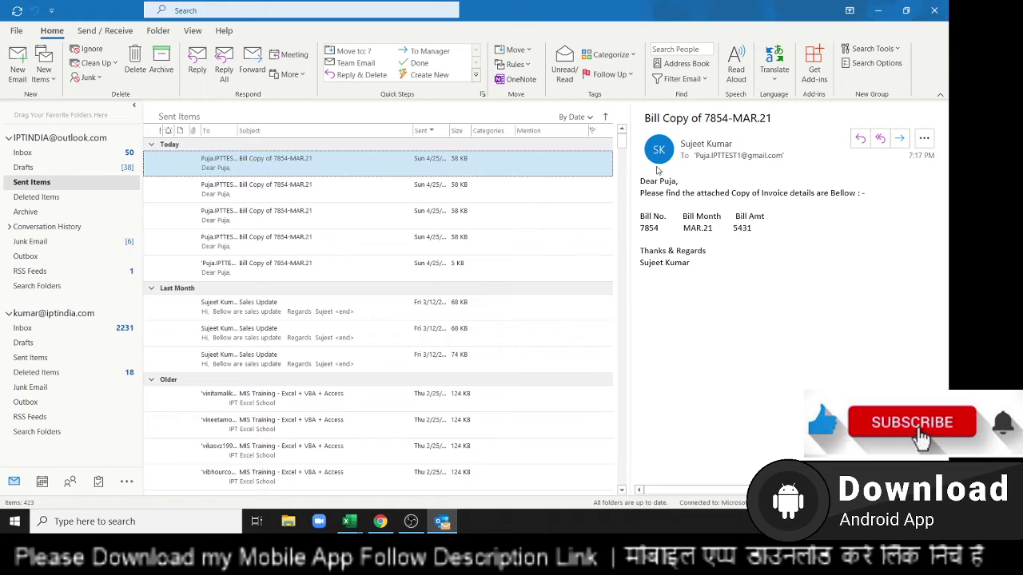
double_click(653, 182)
left_click(654, 181)
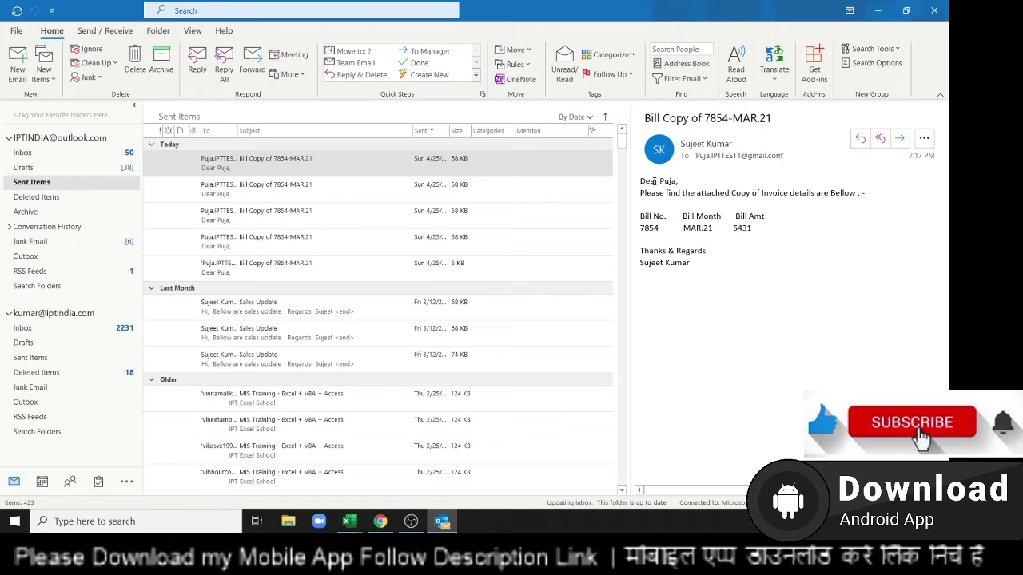
key("alt+Tab")
key("alt+Tab")
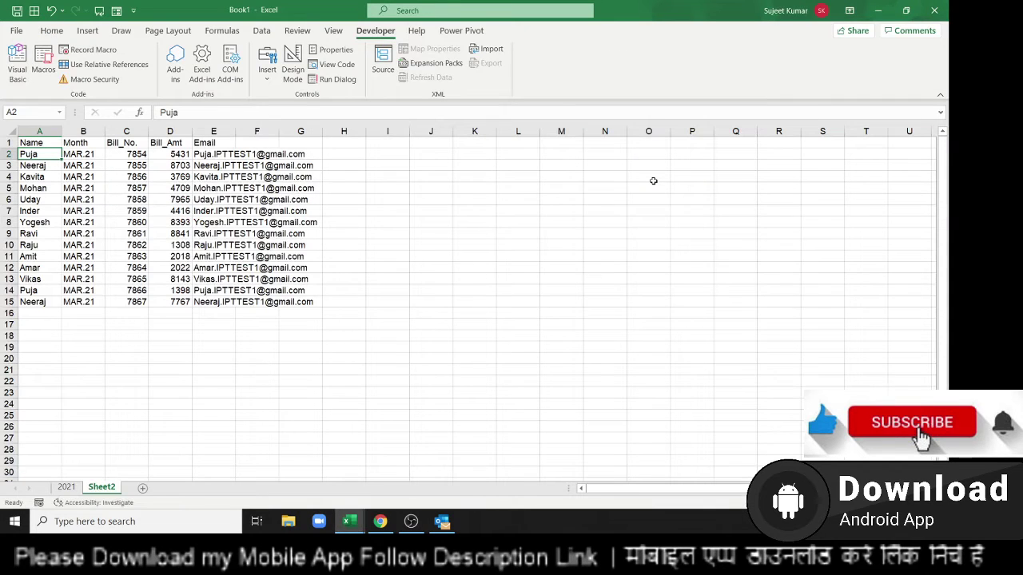
key("alt+Tab")
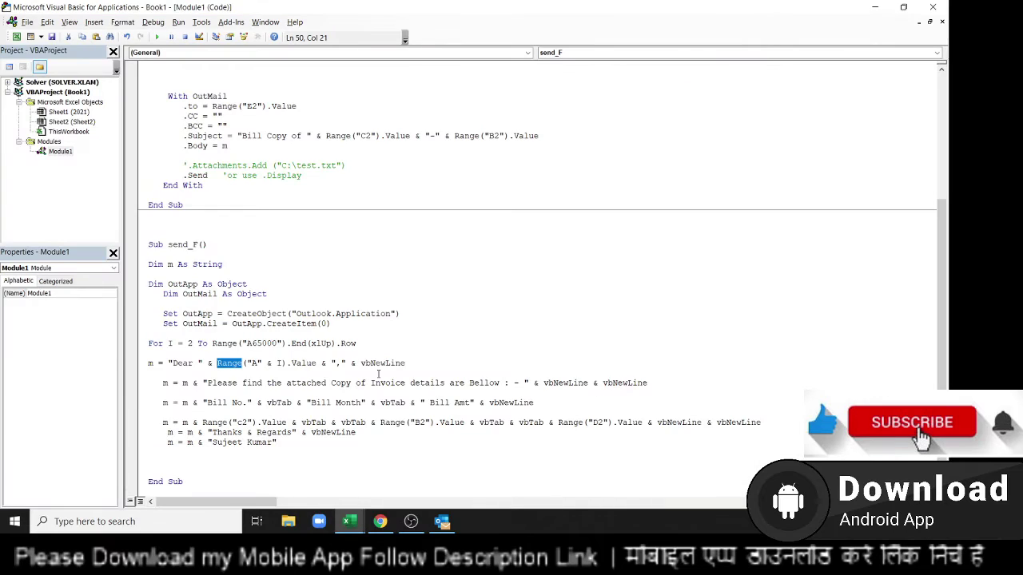
double_click(369, 365)
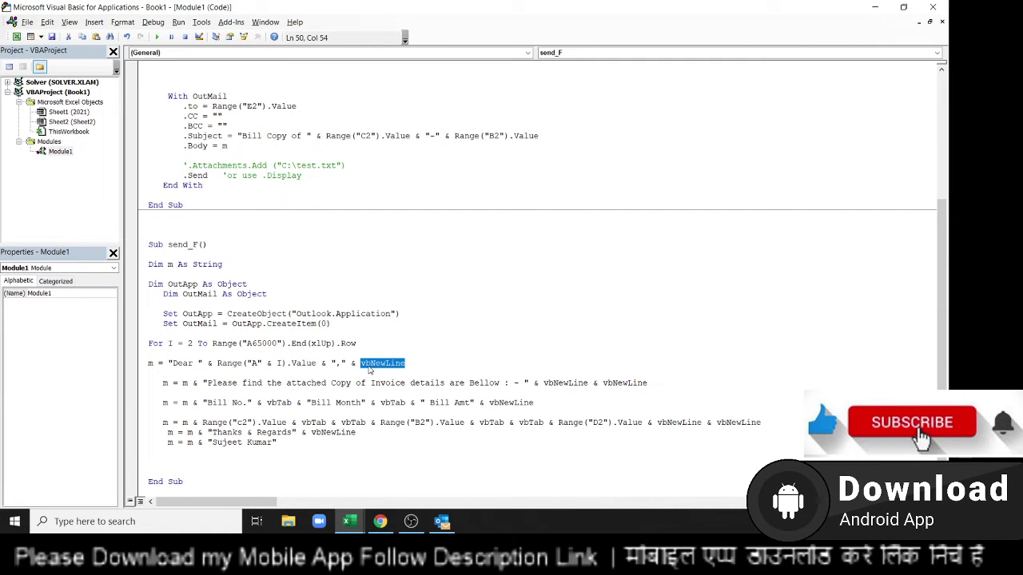
left_click(186, 384)
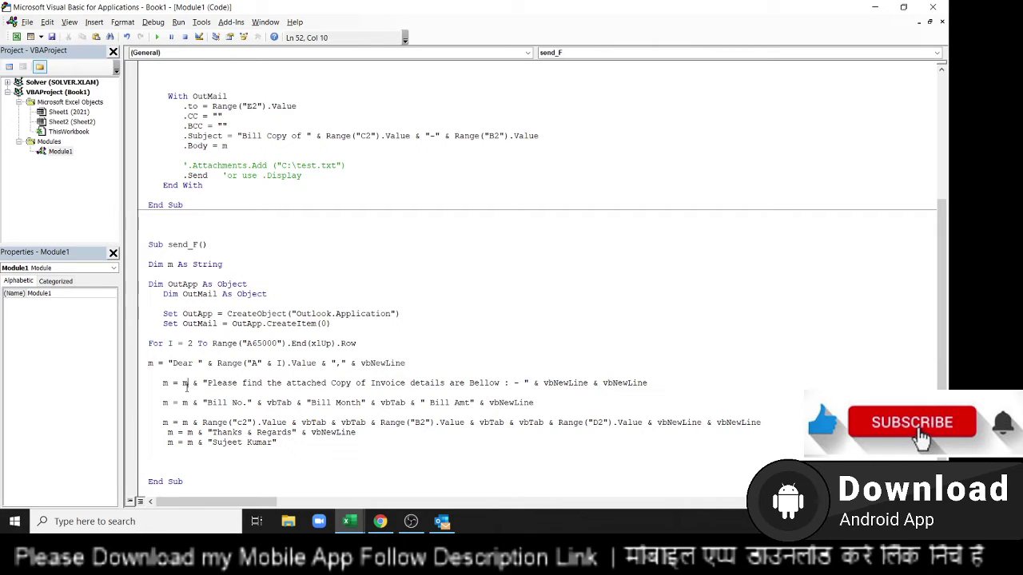
left_click(213, 390)
double_click(183, 402)
double_click(221, 403)
double_click(289, 403)
double_click(320, 402)
double_click(445, 404)
key("alt+F11")
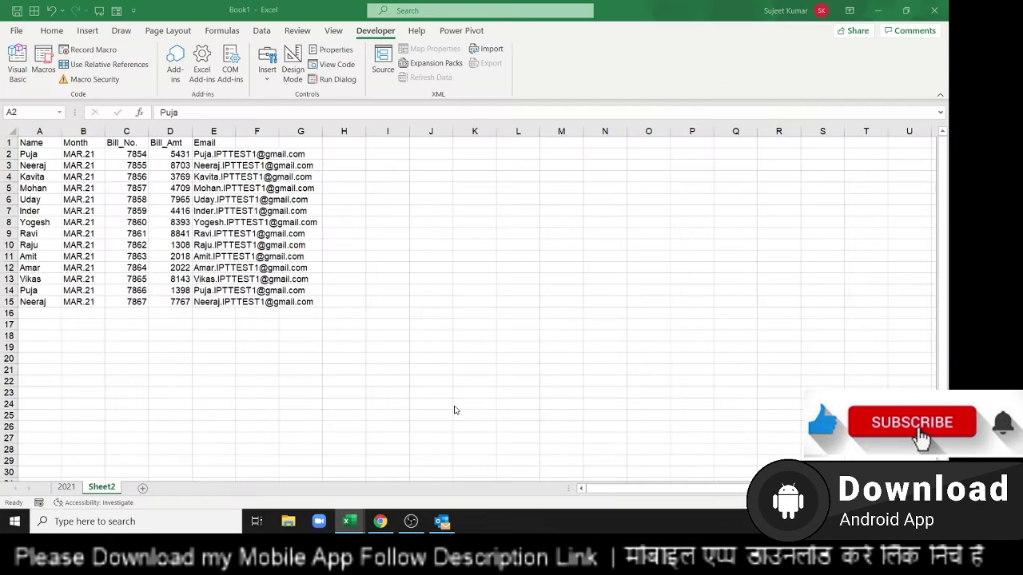
key("alt+Tab")
key("Tab")
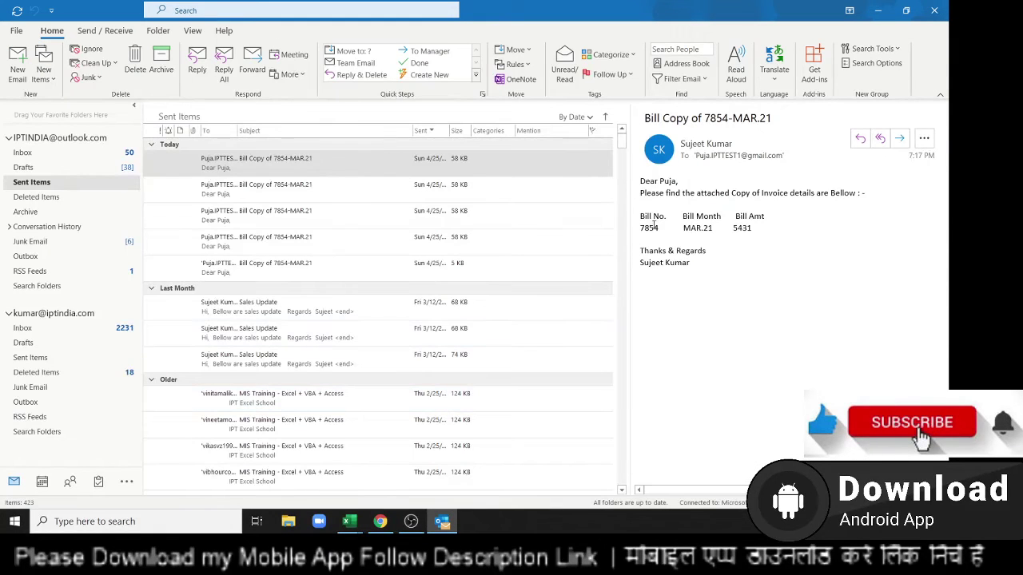
key("alt+Tab")
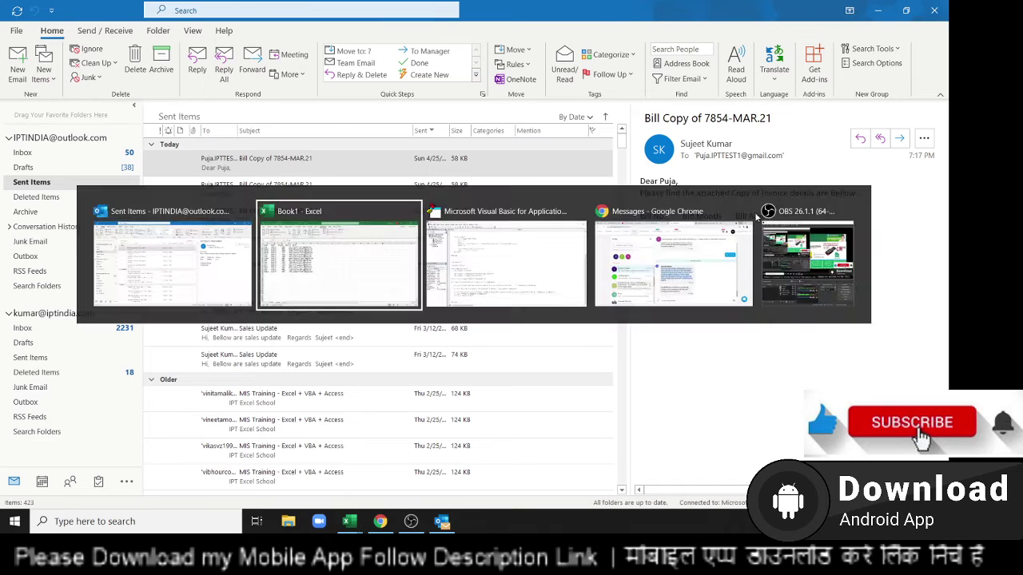
key("alt+Tab")
key("alt+Tab")
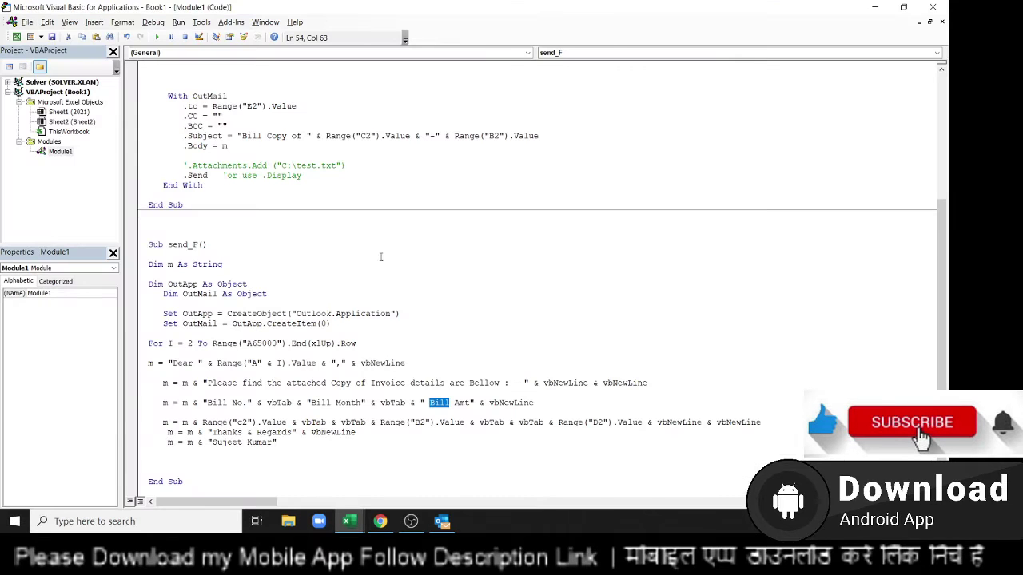
Change the values line's Range("c2") to Range("c" & i)
left_click(246, 423)
key("BackSpace")
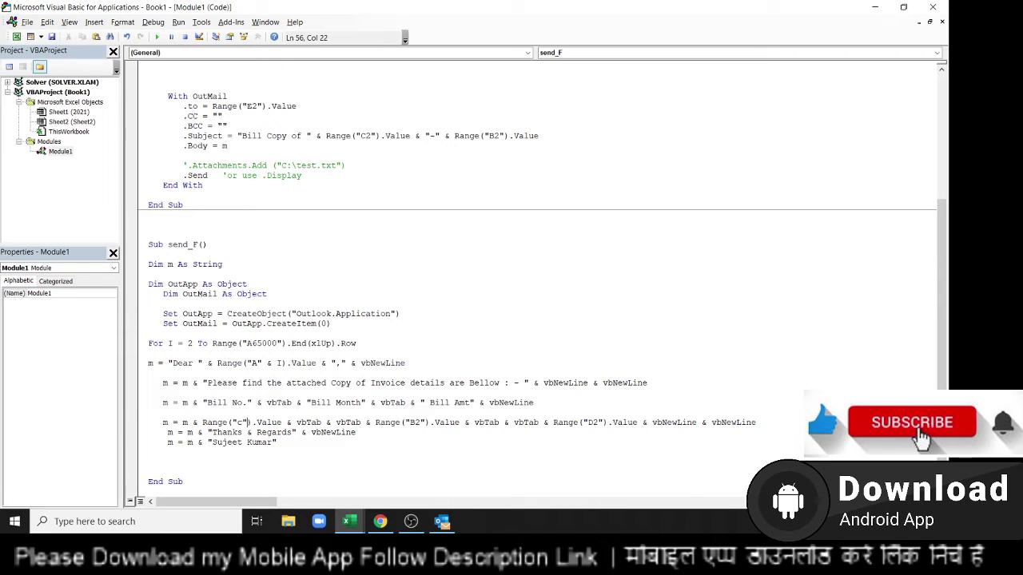
type("& ")
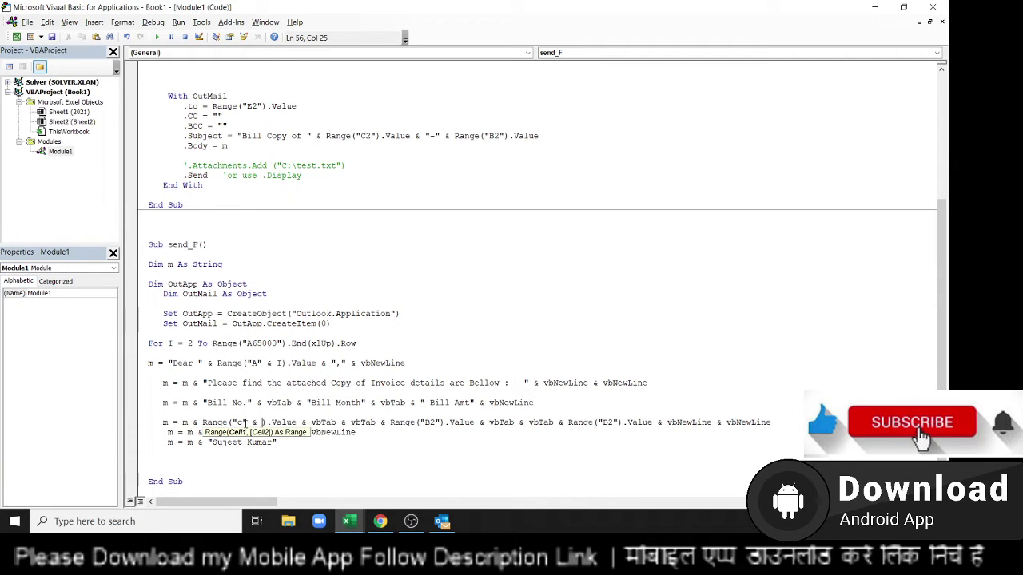
type("i")
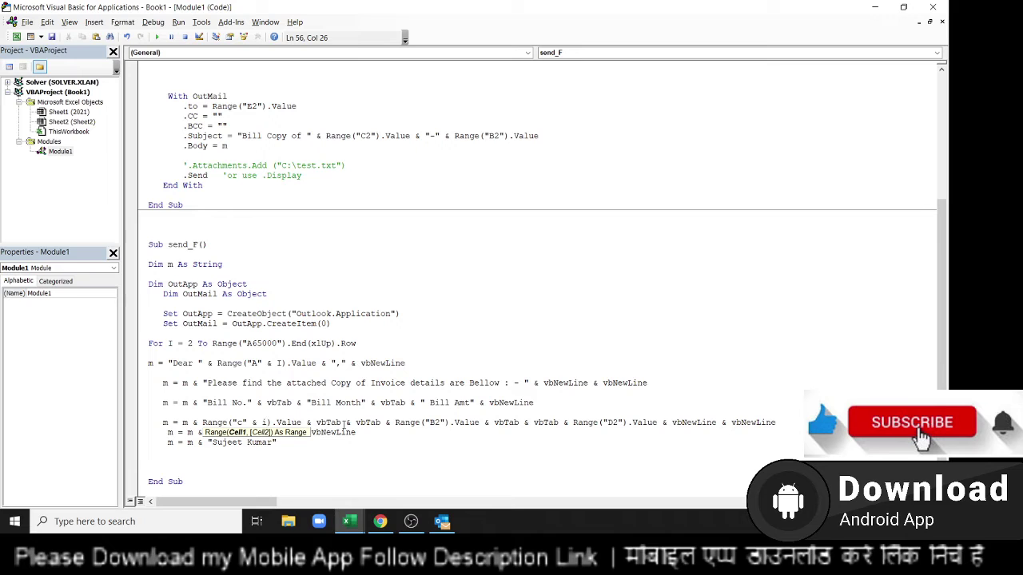
left_click(342, 422)
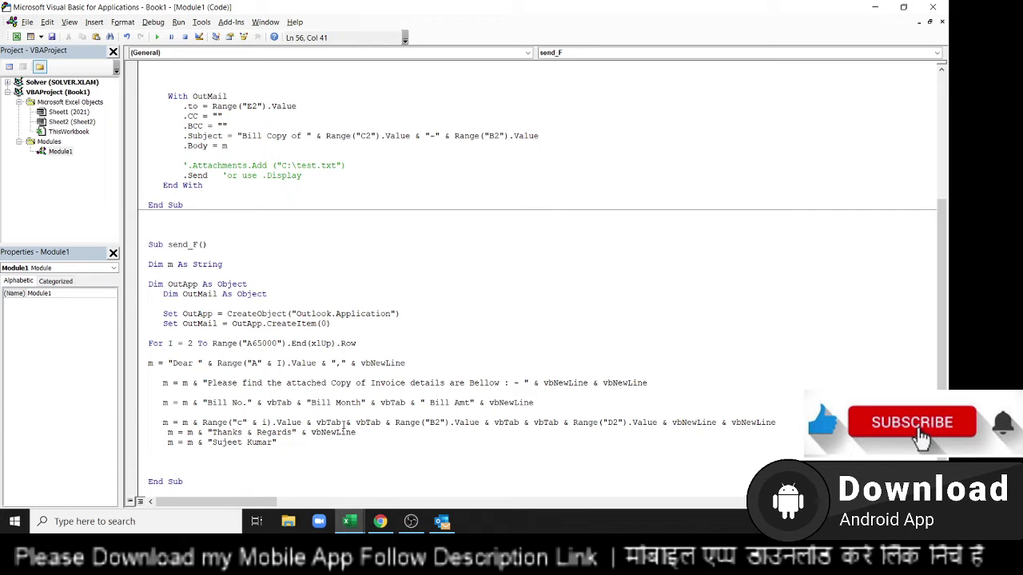
Check the earlier 5 KB bill email in Outlook, then return to the macro code
key("alt+F11")
key("alt+Tab")
key("alt+Tab")
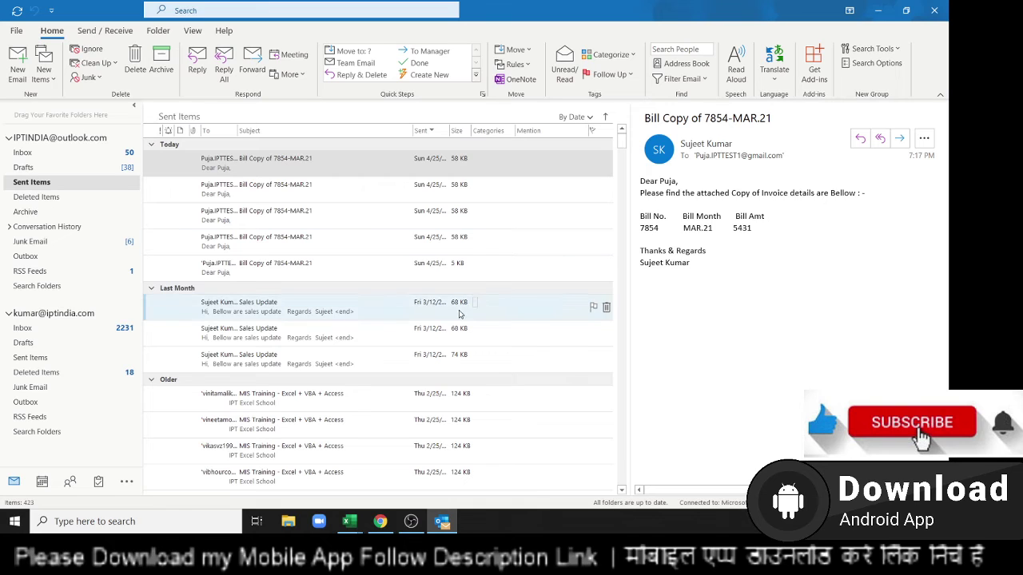
left_click(380, 277)
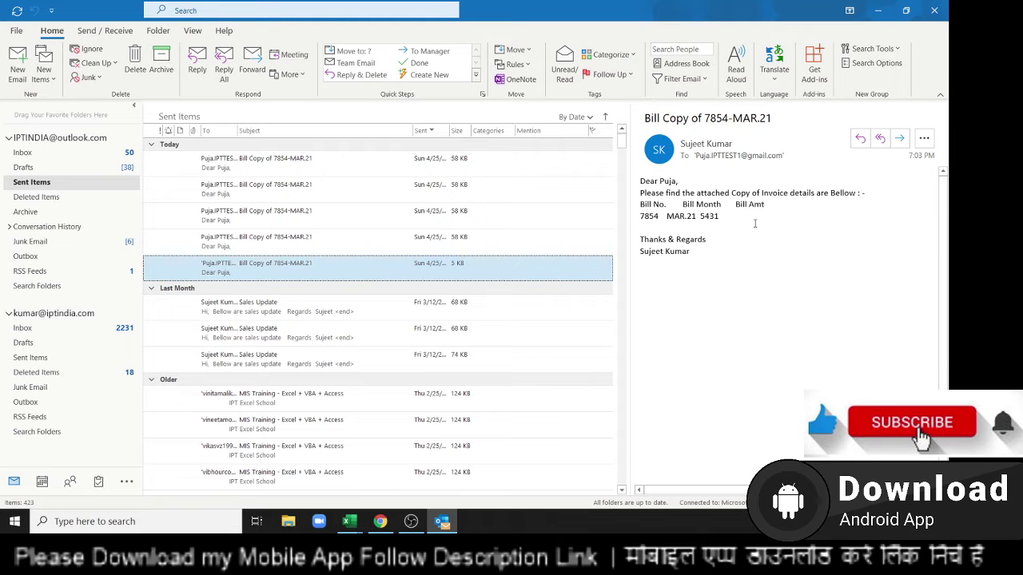
key("alt+Tab")
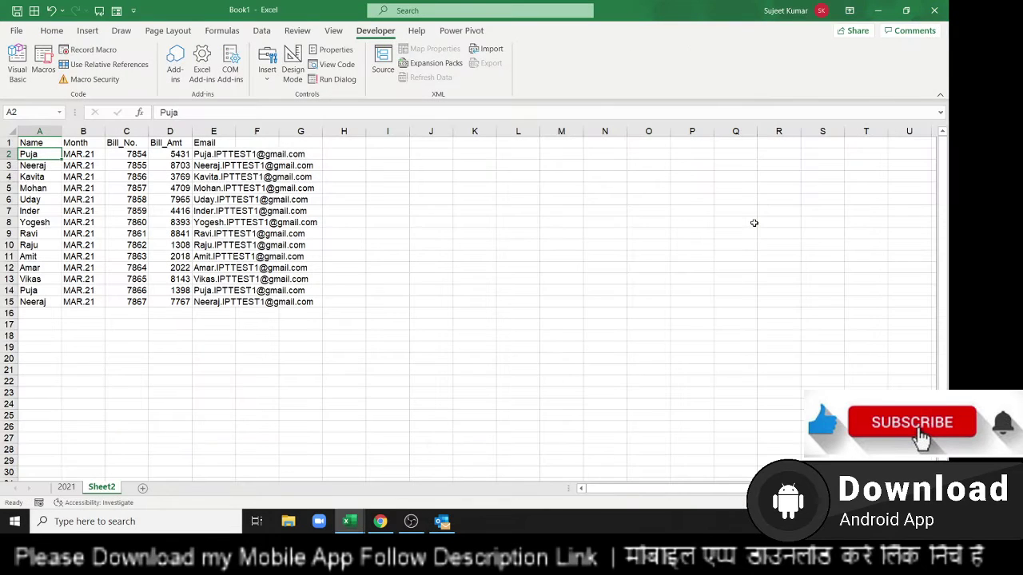
key("alt+Tab")
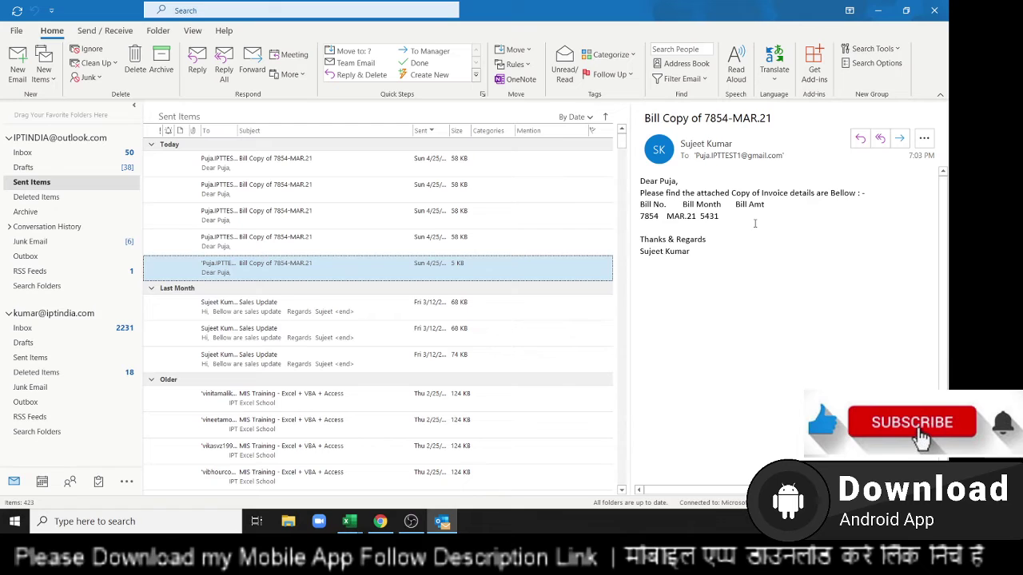
key("alt+Tab")
key("Tab")
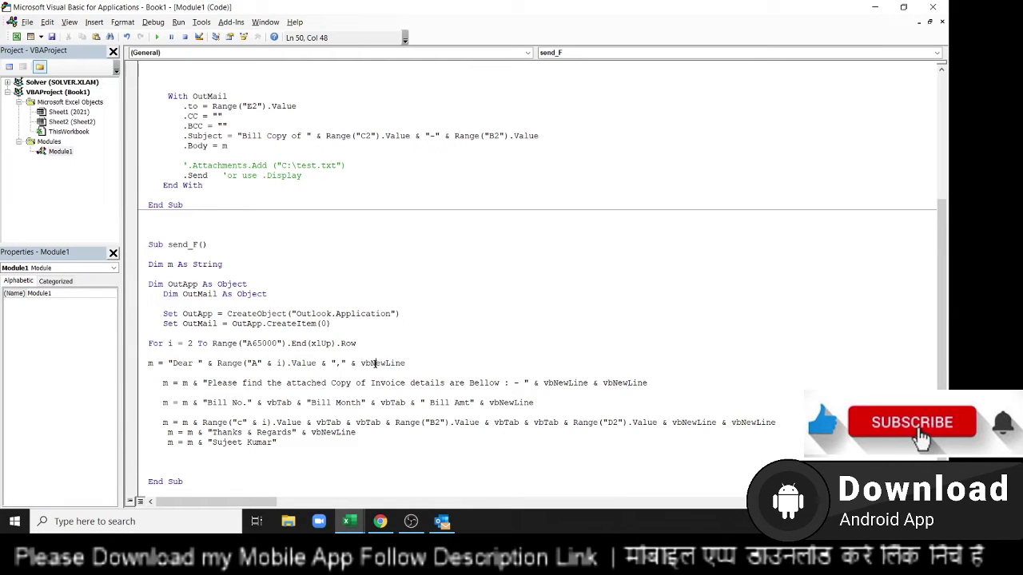
Change Range("B2") and Range("D2") to Range("B" & i) and Range("D" & i), adding a line before End Sub
left_click(283, 403)
left_click(437, 422)
key("BackSpace")
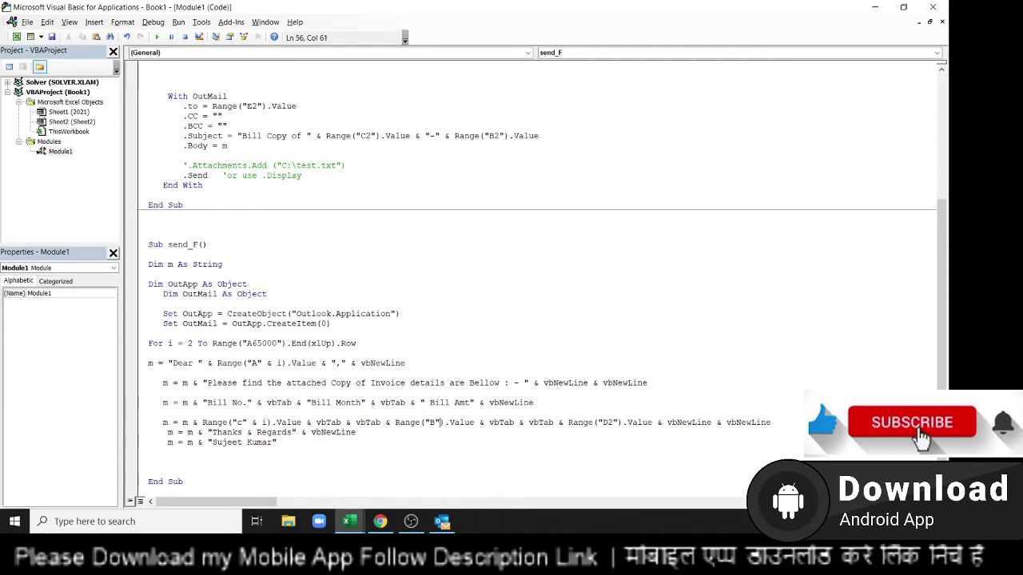
type("\" & ")
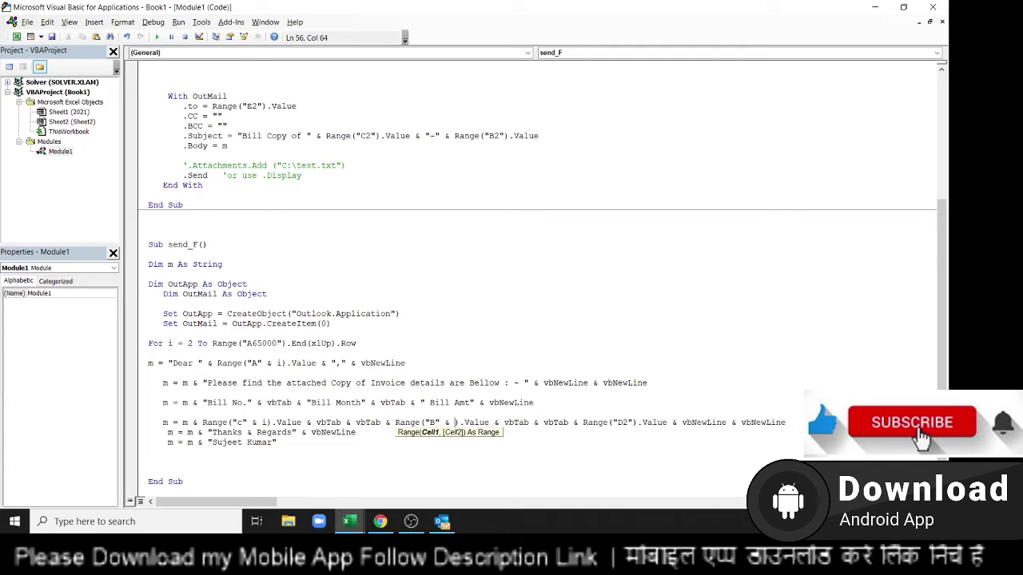
type("i")
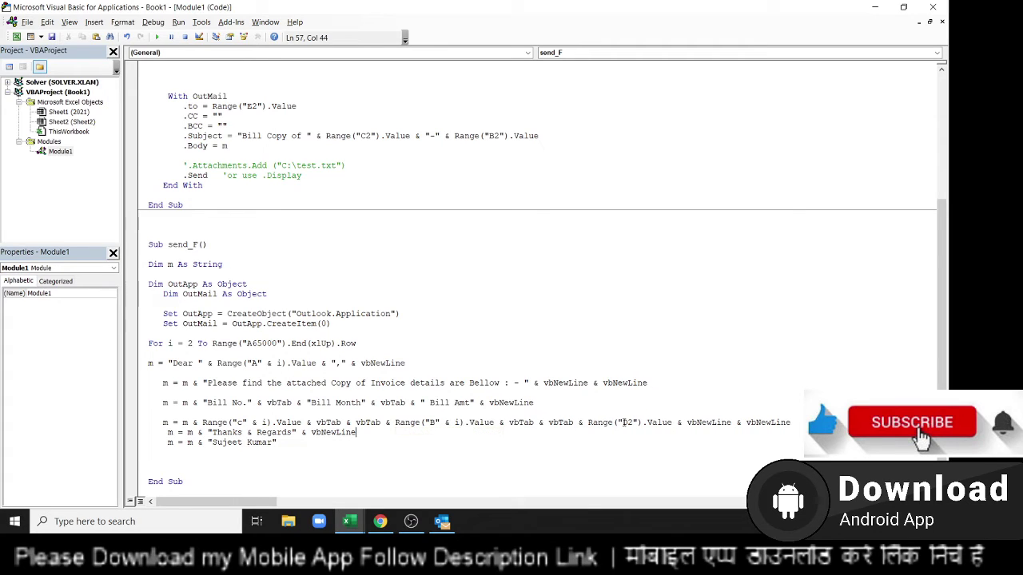
left_click(632, 421)
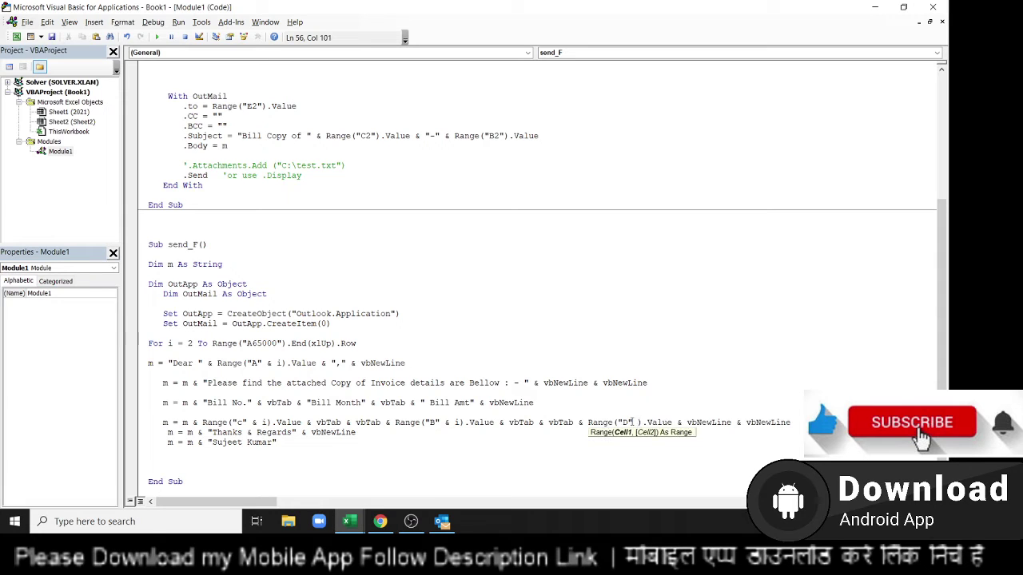
type("& i")
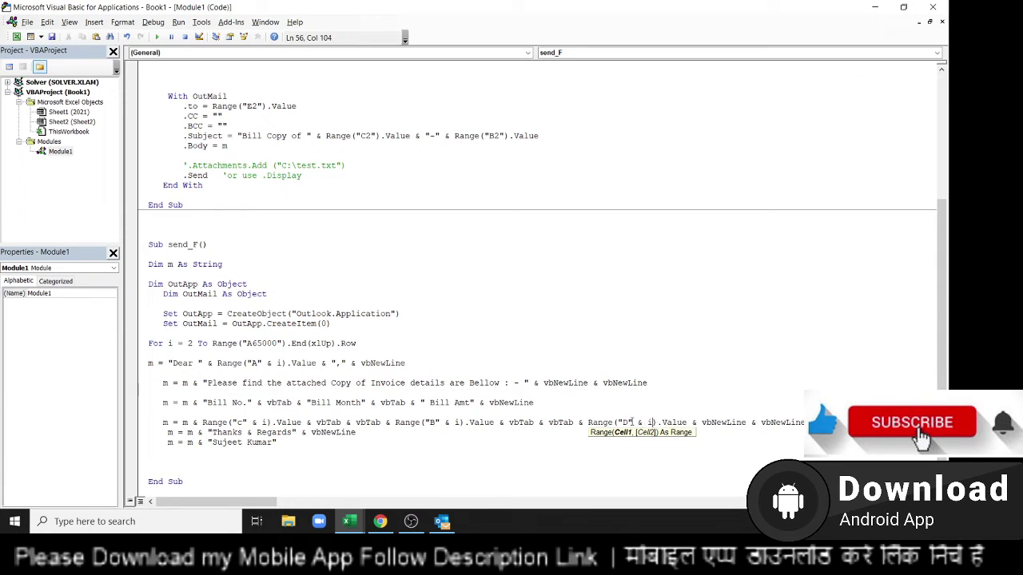
left_click(529, 460)
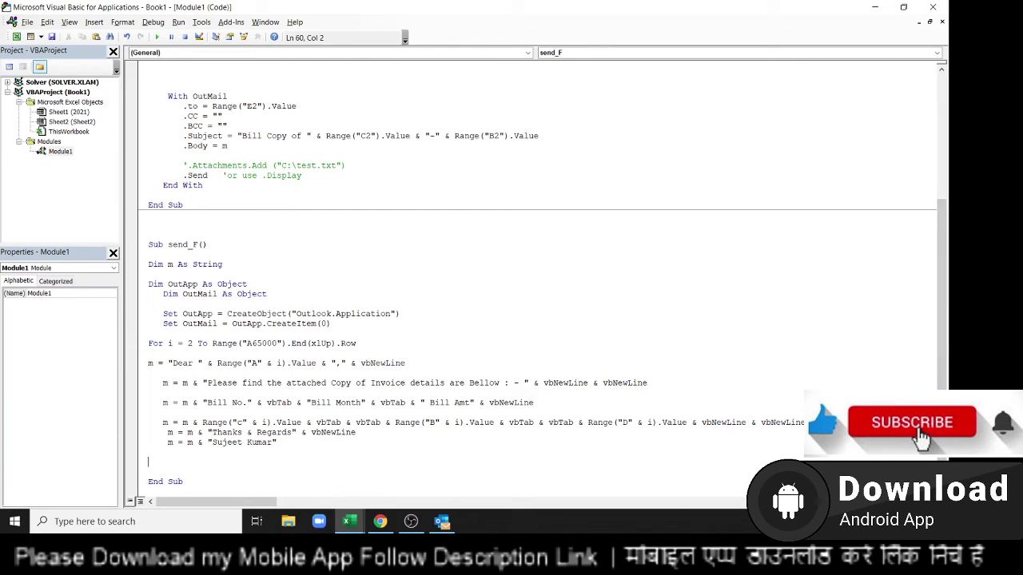
key("Return")
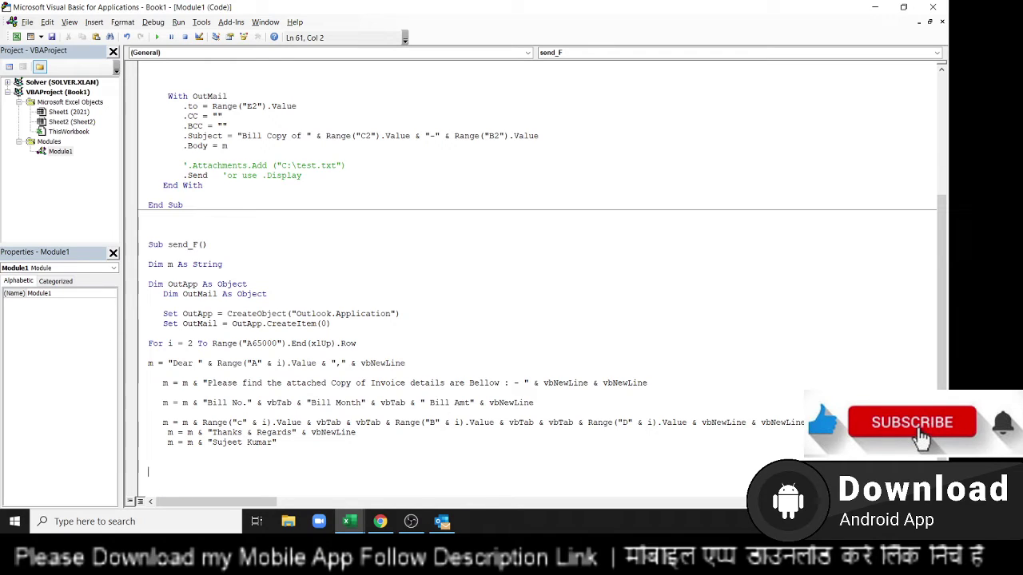
Add a MsgBox m line and test-run send_F, dismissing the 'For without Next' error
type("msg")
type("box ")
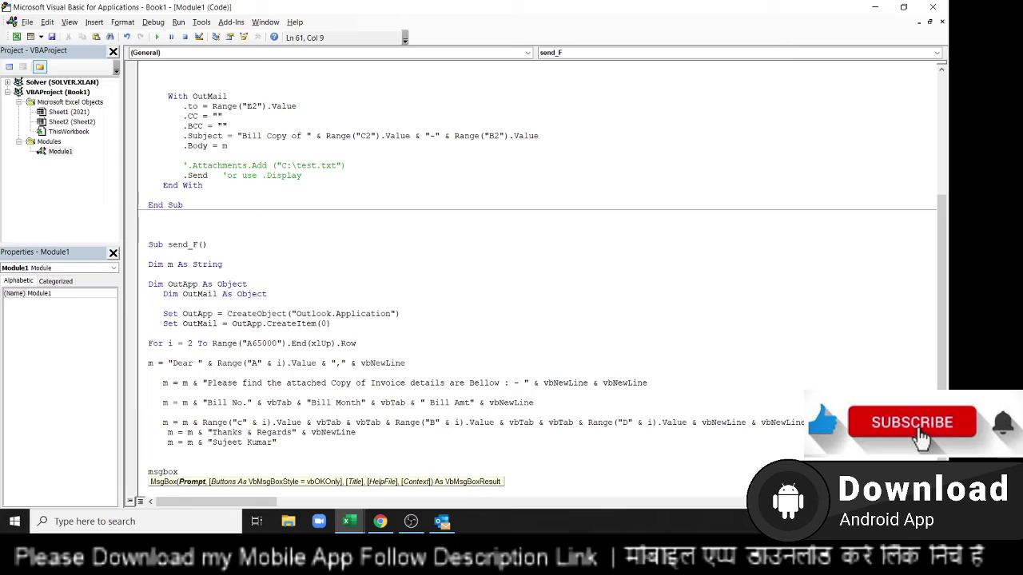
type("m")
left_click(149, 462)
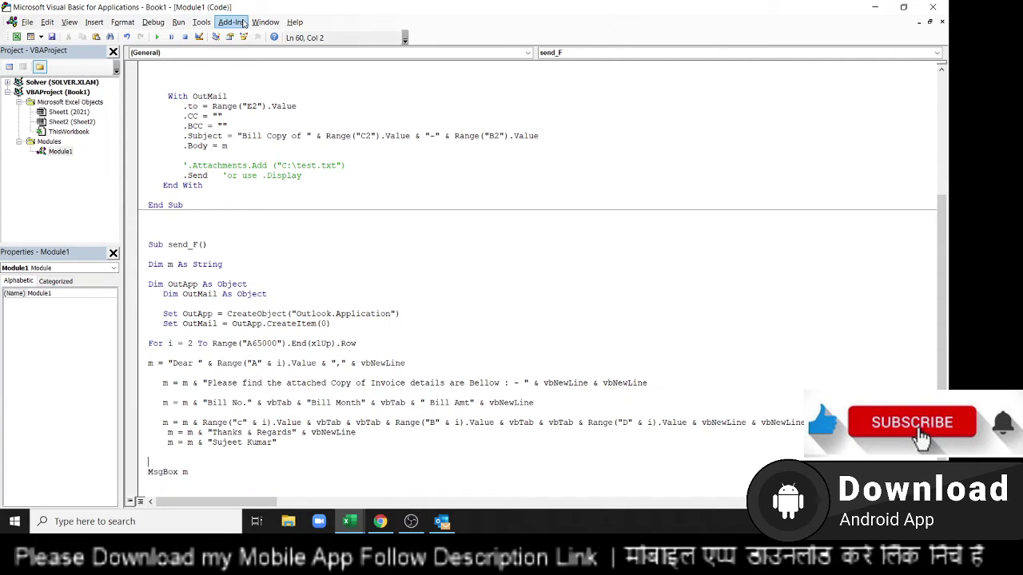
left_click(157, 37)
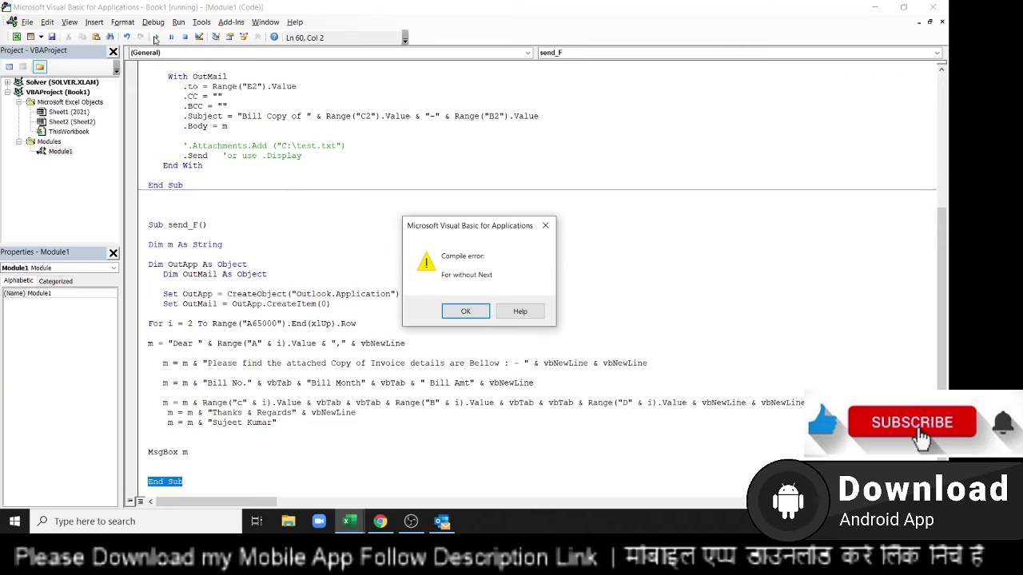
left_click(466, 311)
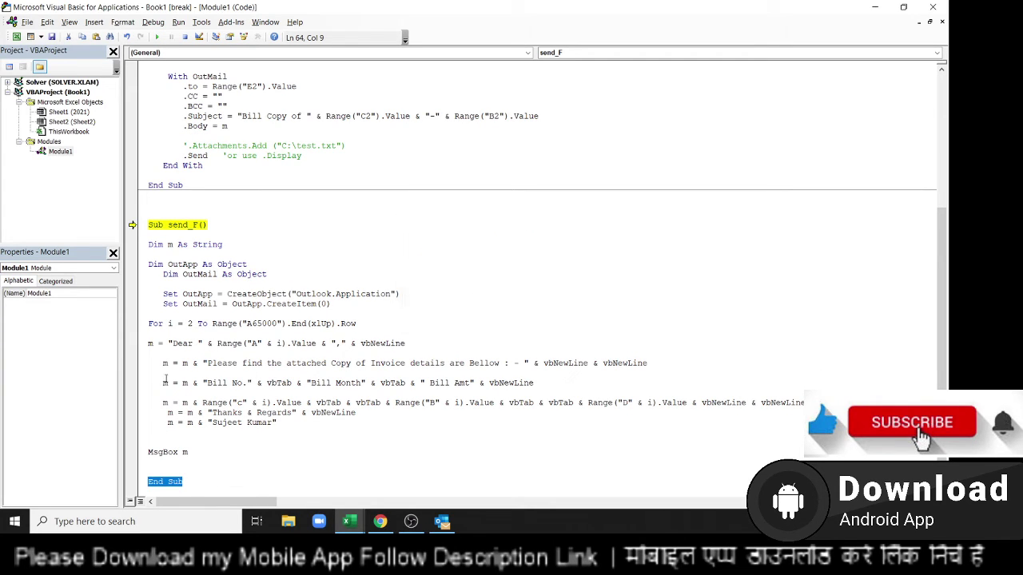
Add a Next i line before End Sub, fixing the 'nwxt' typo
left_click(152, 469)
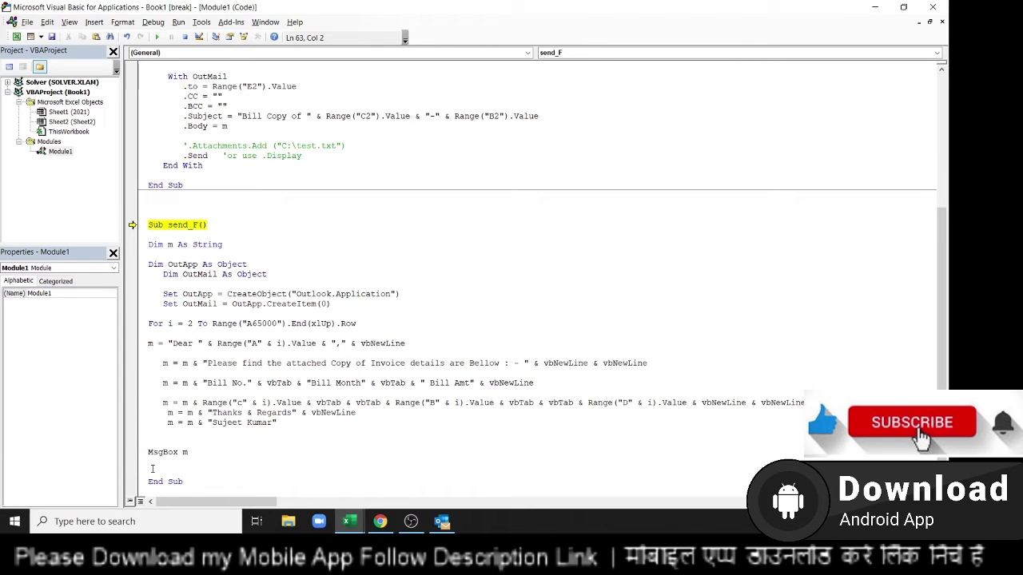
type("nwx")
type("t")
key("BackSpace")
type("ext i")
left_click(191, 458)
Reset the paused macro and add an End line before Next i
left_click(164, 432)
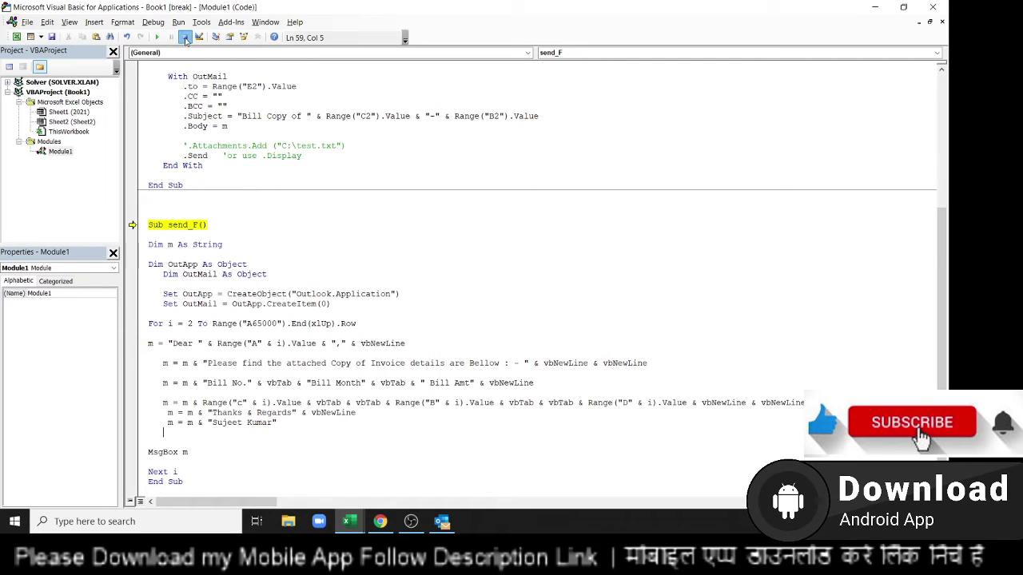
left_click(185, 40)
left_click(168, 324)
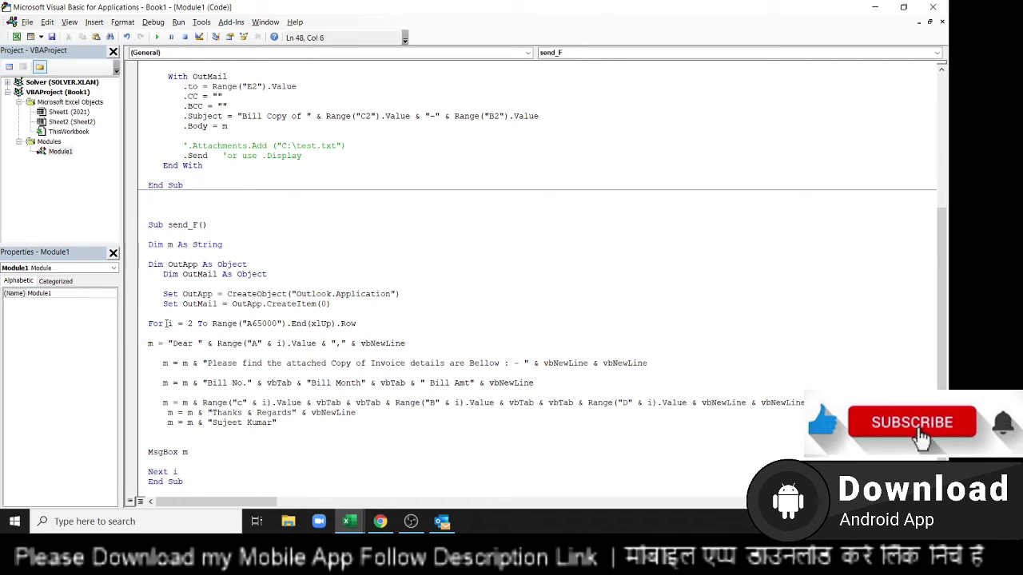
left_click(151, 463)
type("end")
Preview the first bill message box, then delete the End and MsgBox m test lines
left_click(159, 37)
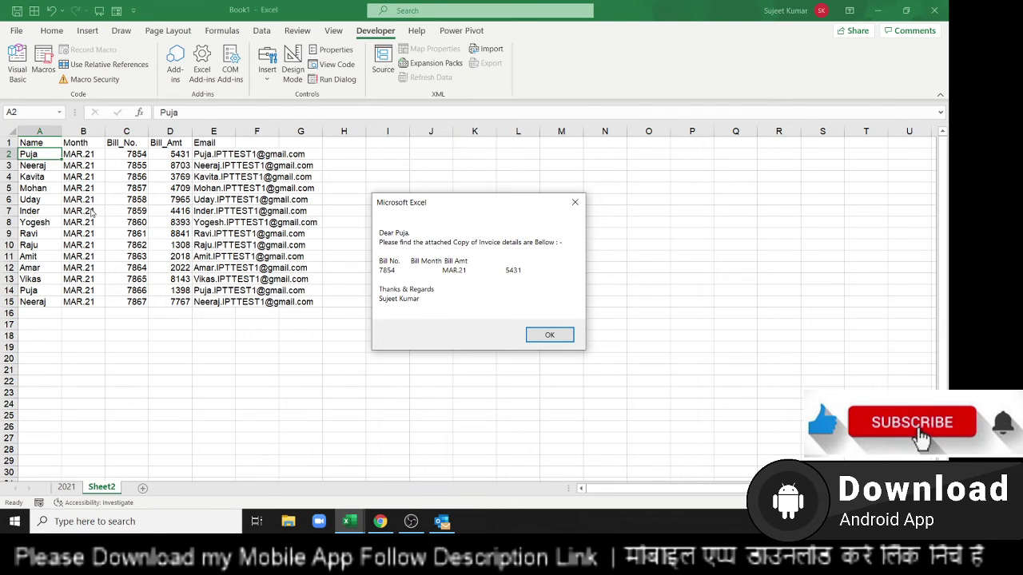
left_click(548, 336)
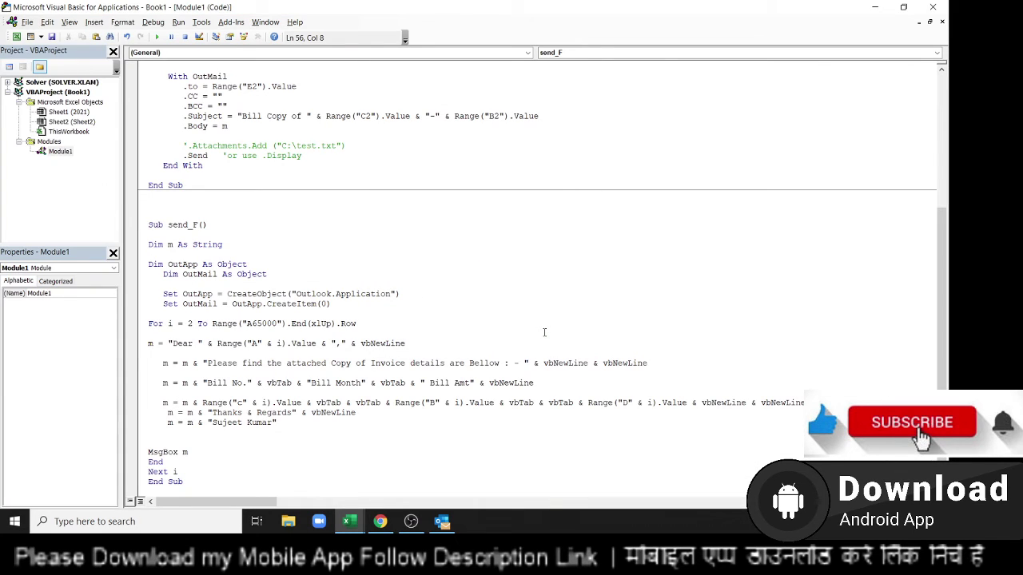
left_click(171, 461)
key("BackSpace")
key("BackSpace")
key("BackSpace")
key("shift+Down")
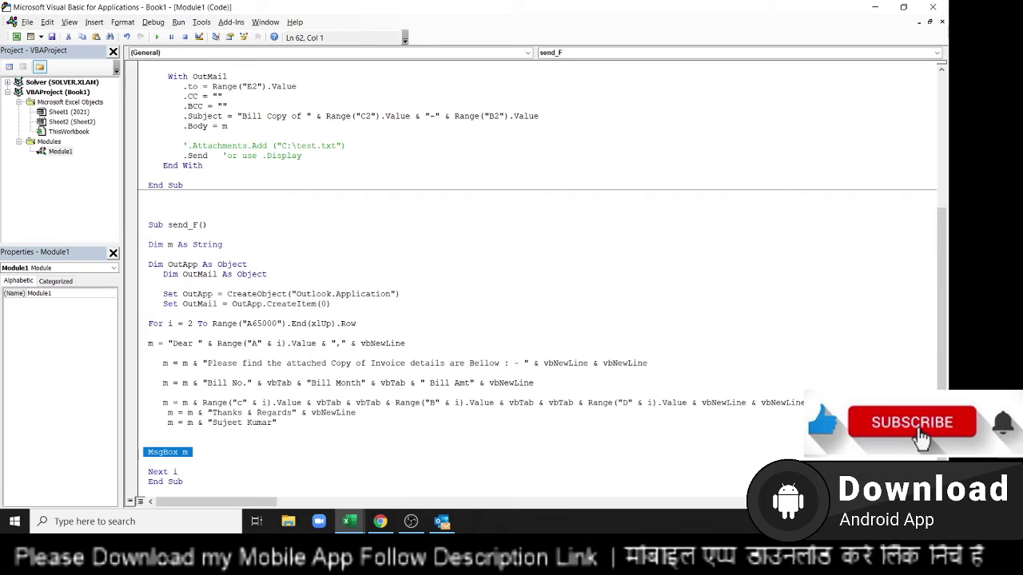
key("Delete")
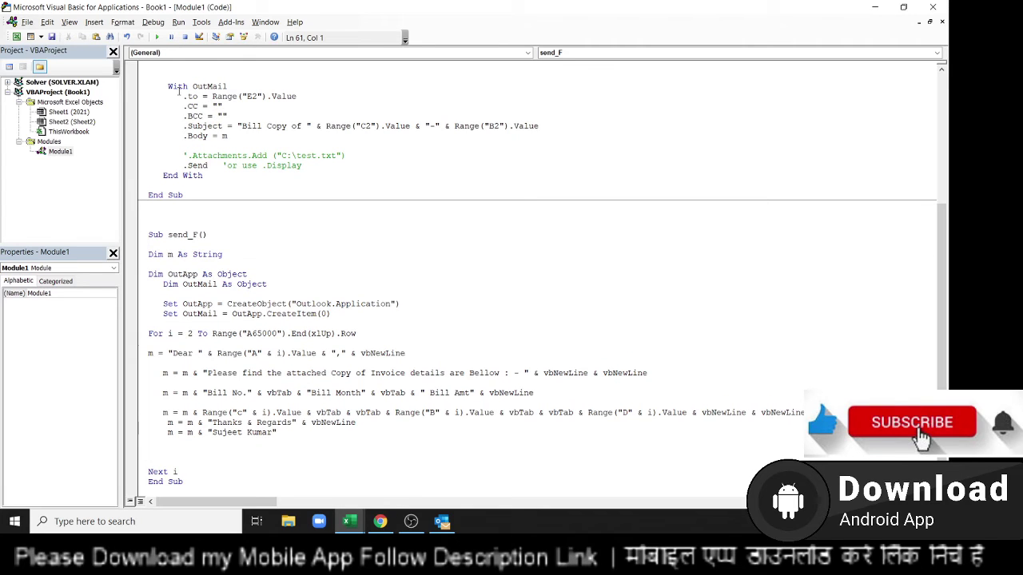
Copy the With OutMail…End With block and paste it inside the loop above Next i
left_click_drag(168, 86, 206, 177)
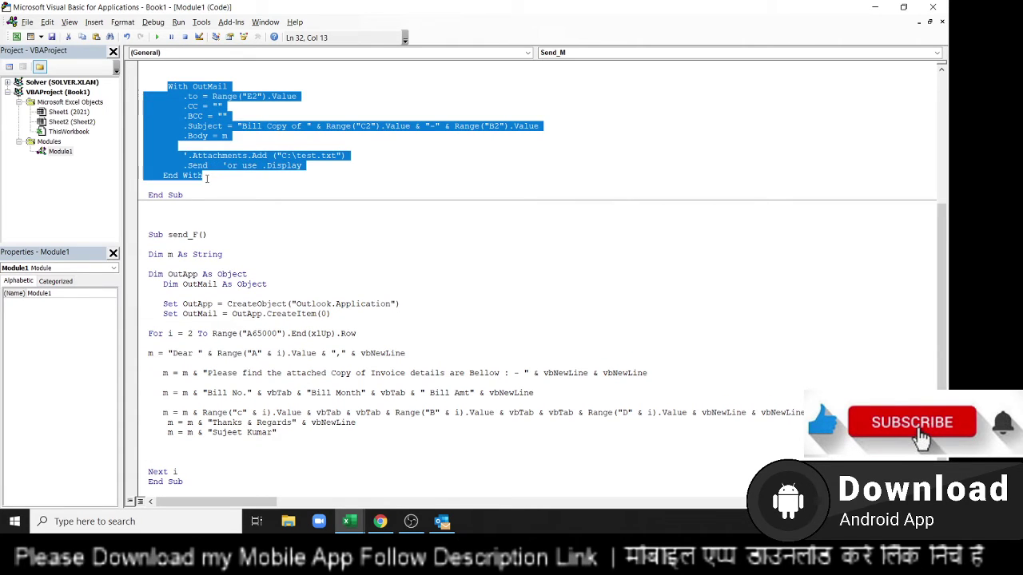
left_click(162, 455)
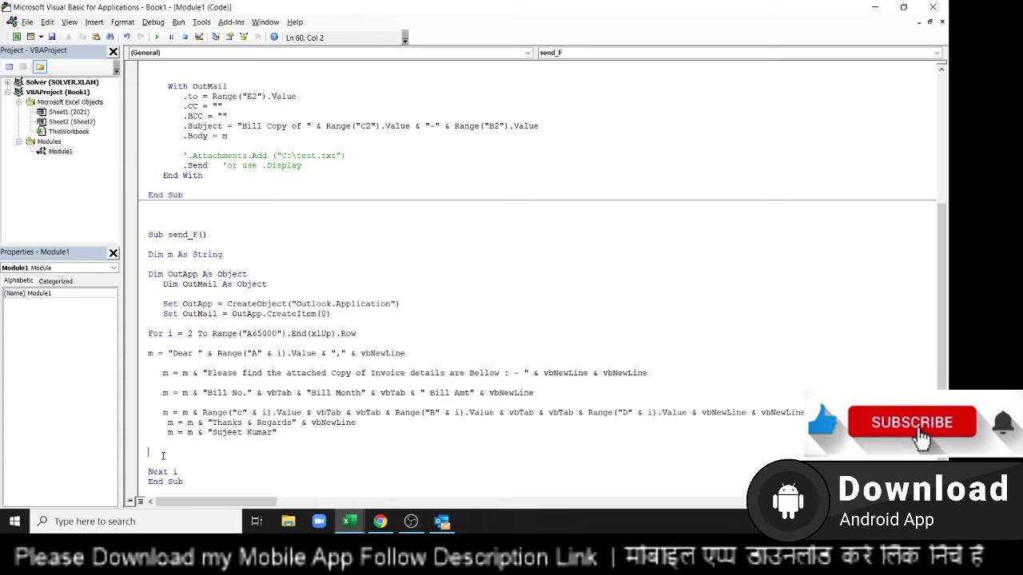
key("ctrl+v")
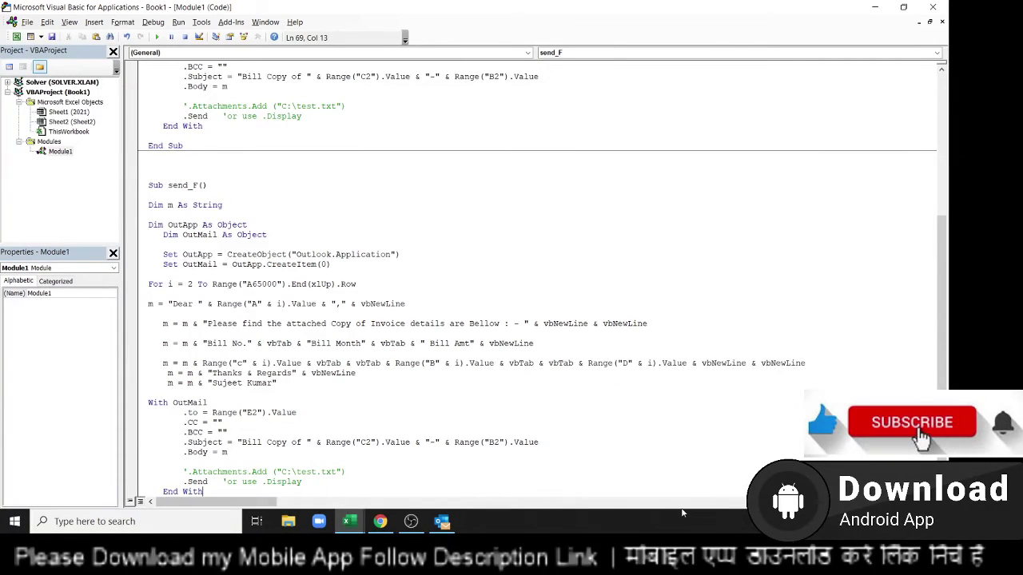
scroll(327, 408, "down", 1)
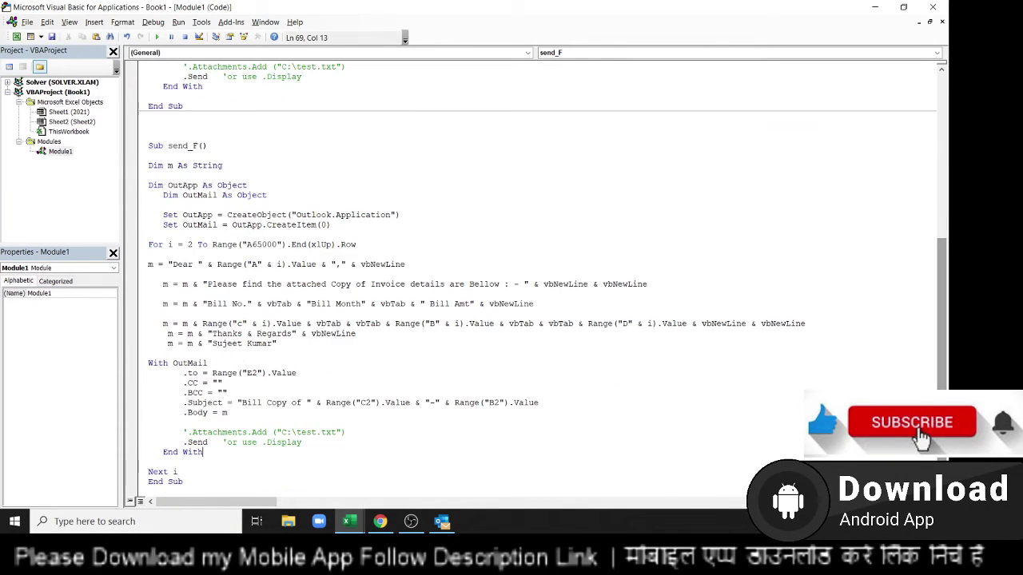
left_click(172, 422)
Change the .to recipient from Range("E2") to Range("E" & i)
double_click(159, 362)
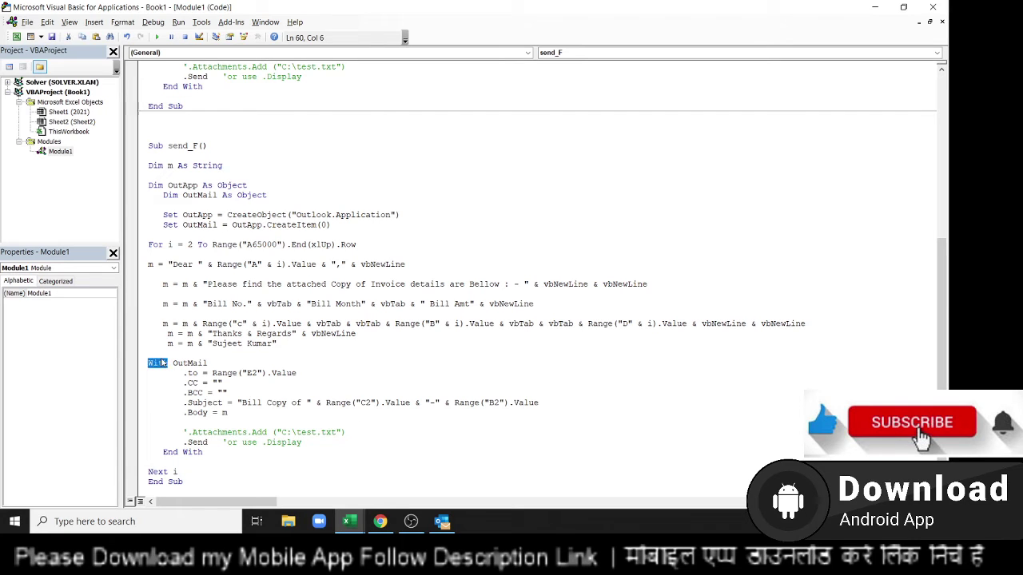
left_click(187, 372)
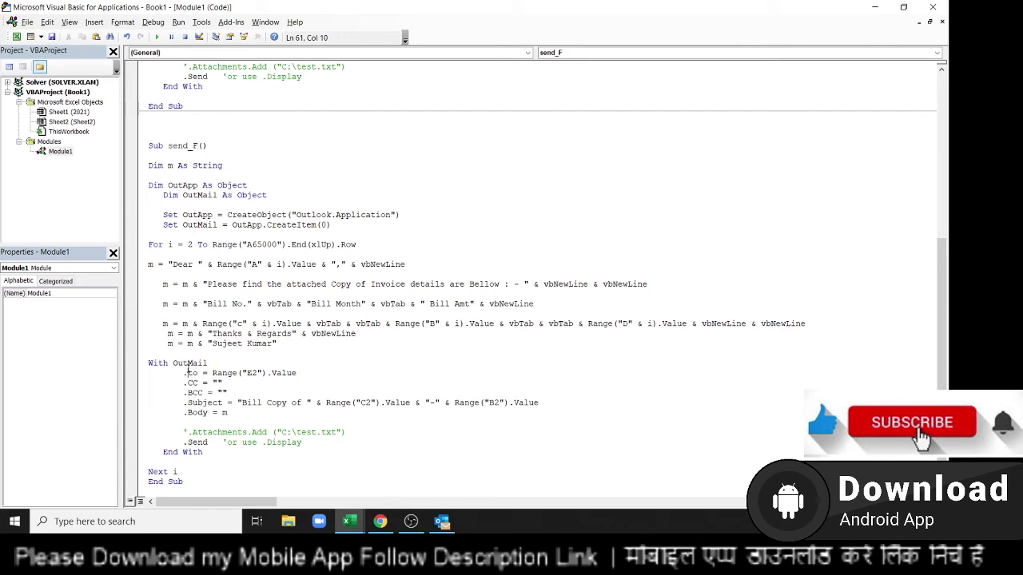
left_click(257, 372)
key("BackSpace")
type("\" ")
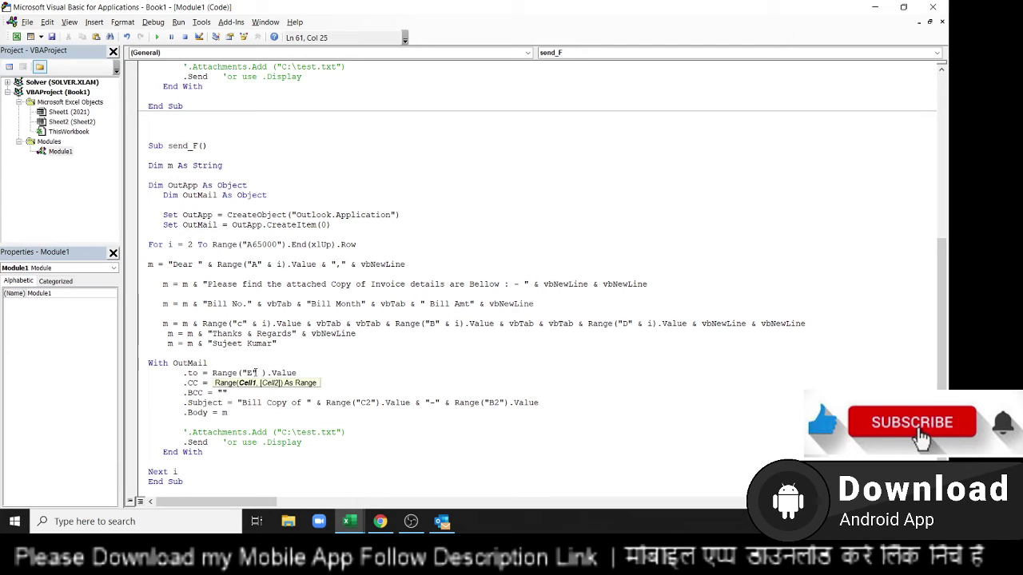
type("& i")
left_click(283, 397)
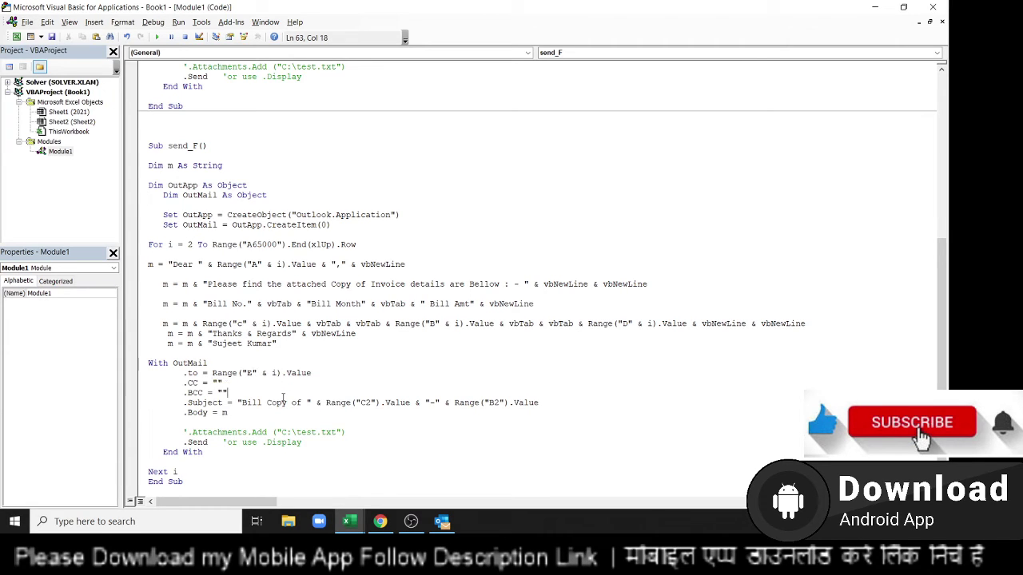
On the .Subject line, change Range("C2") and Range("B2") to Range("C" & i) and Range("B" & i)
left_click(267, 404)
key("BackSpace")
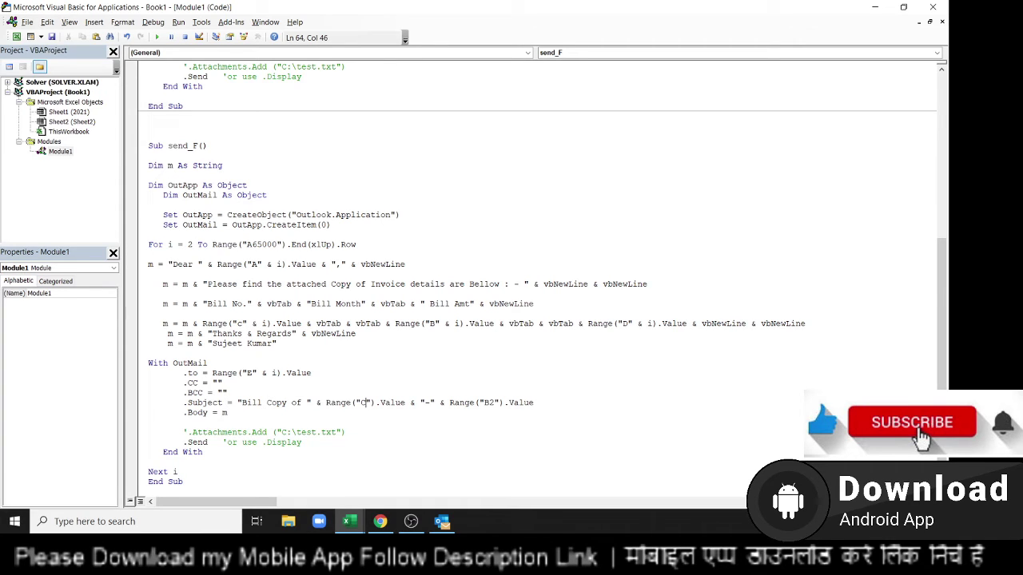
type("\" & ")
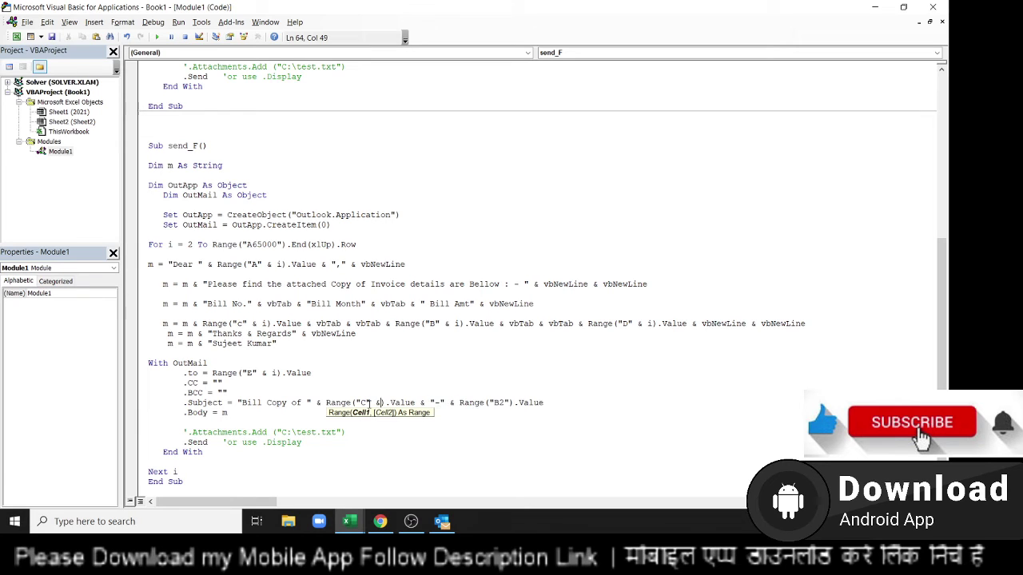
type("i")
left_click_drag(173, 422, 513, 404)
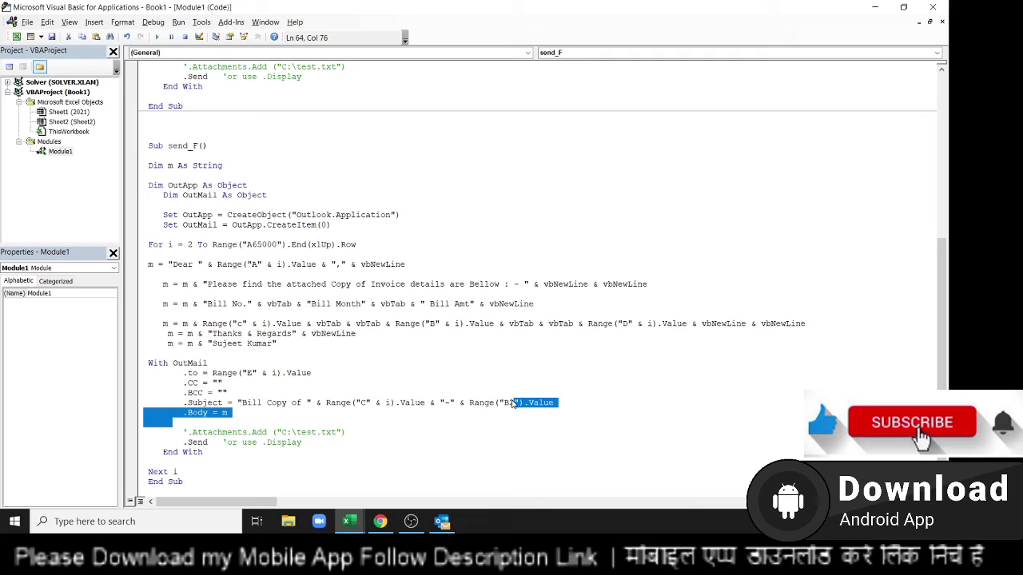
left_click(511, 403)
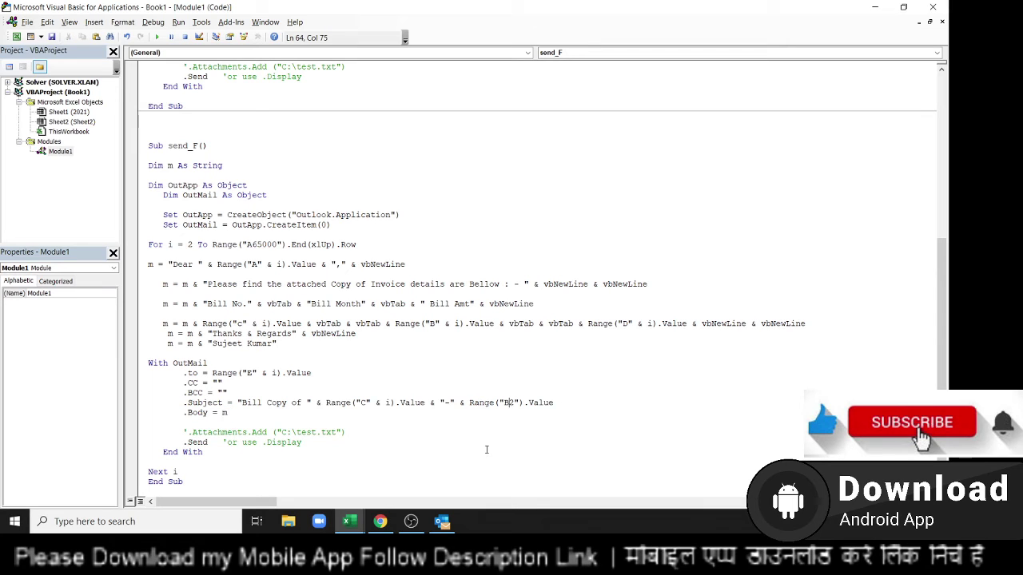
key("BackSpace")
key("Delete")
type("B\"")
type(" & i")
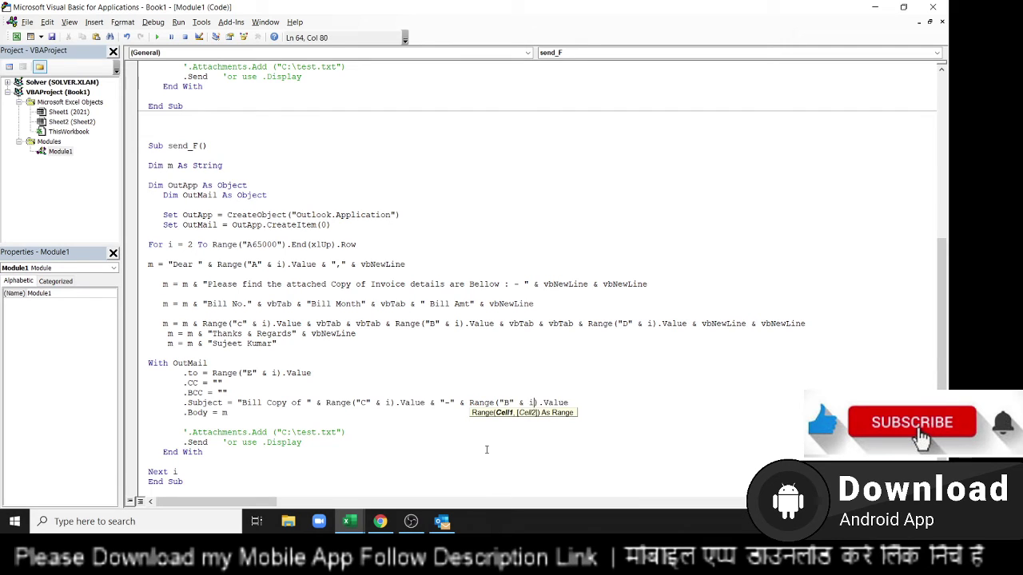
Review the .Body line and select the indentation before the attachments line
left_click(307, 471)
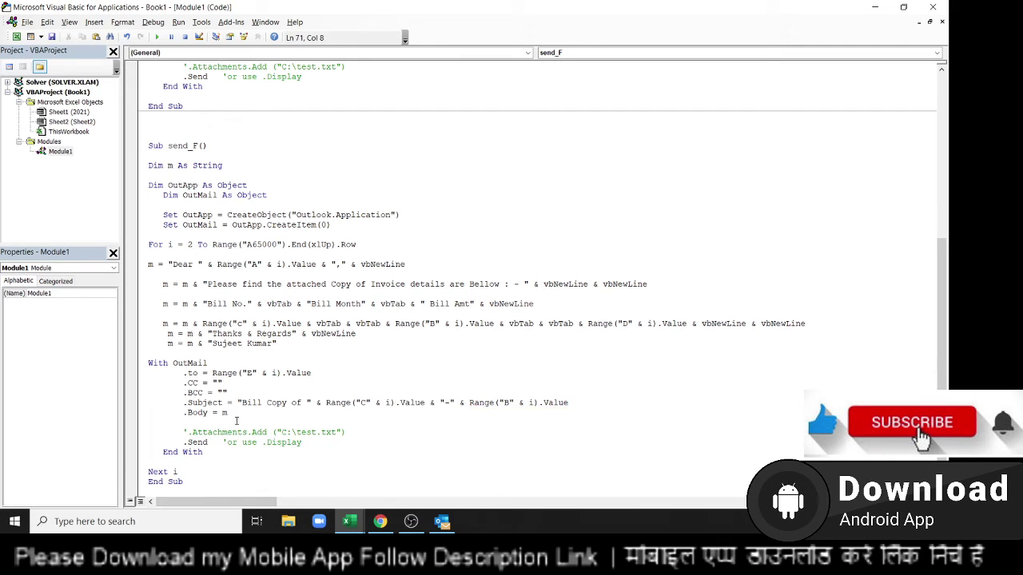
left_click(188, 412)
left_click(227, 412)
left_click_drag(187, 432, 168, 428)
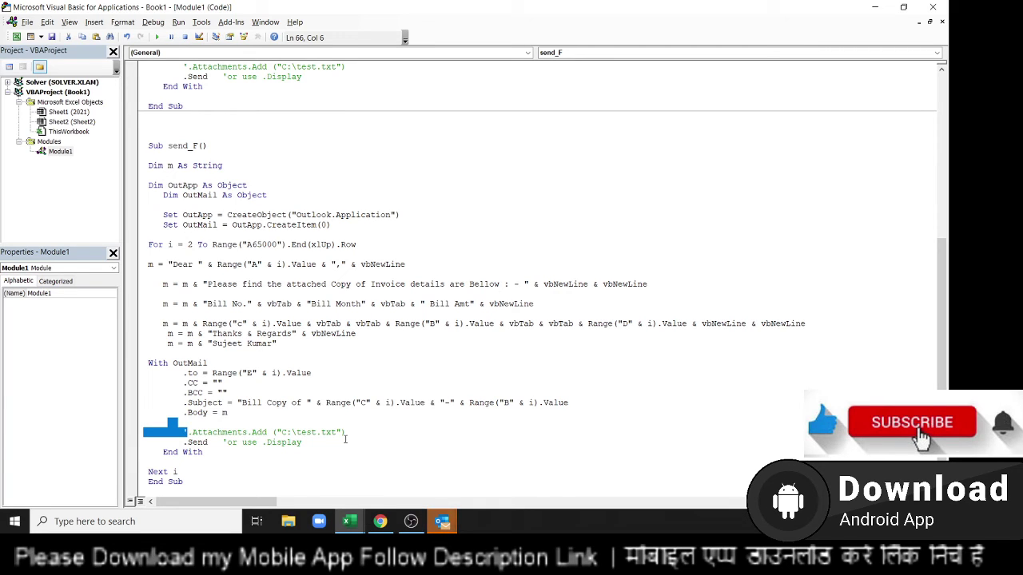
Delete the 'or use .Display comment after .Send
left_click(206, 442)
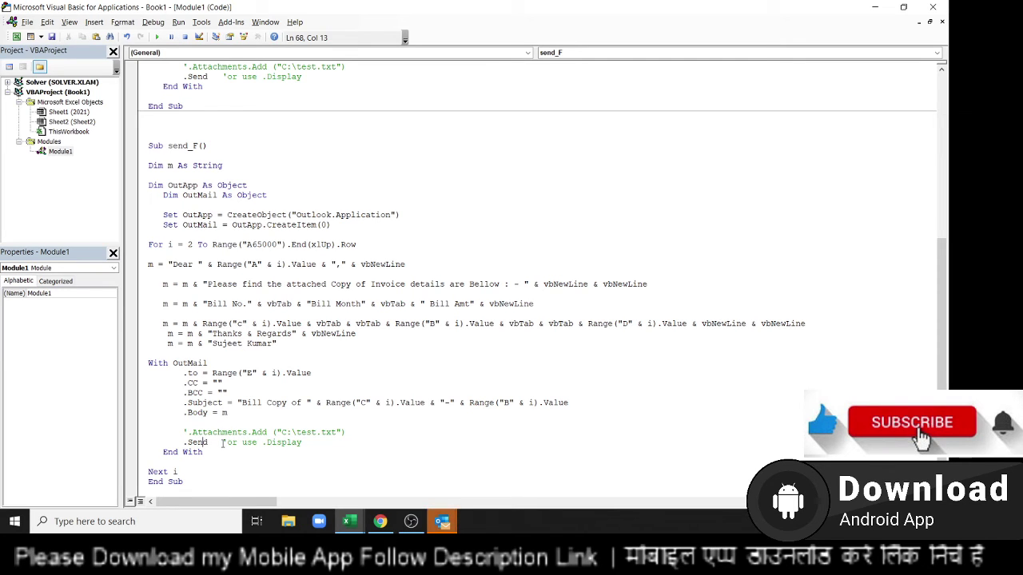
left_click_drag(222, 442, 327, 443)
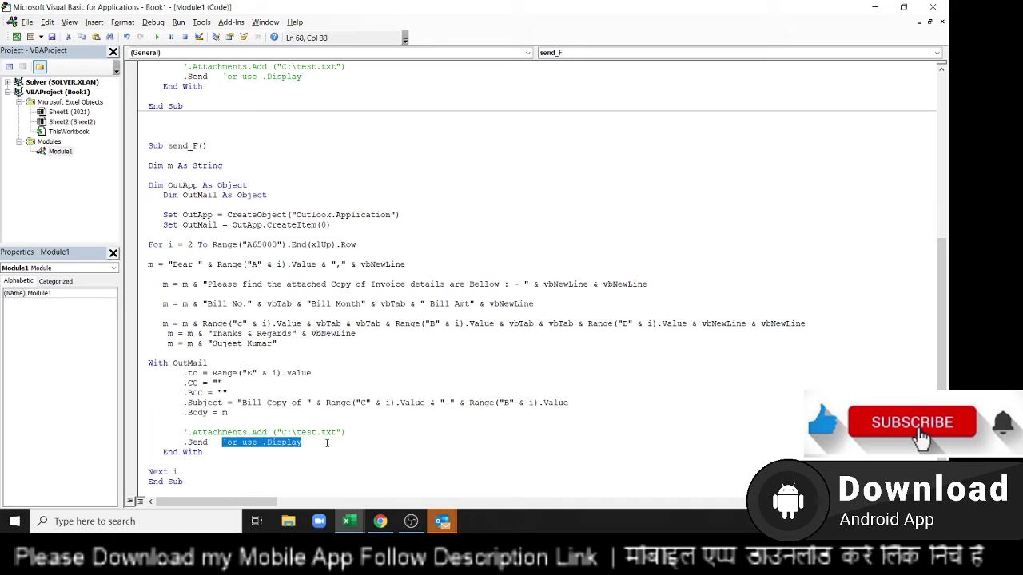
key("Delete")
Add a blank line after Next i and place the cursor inside send_F
left_click(329, 469)
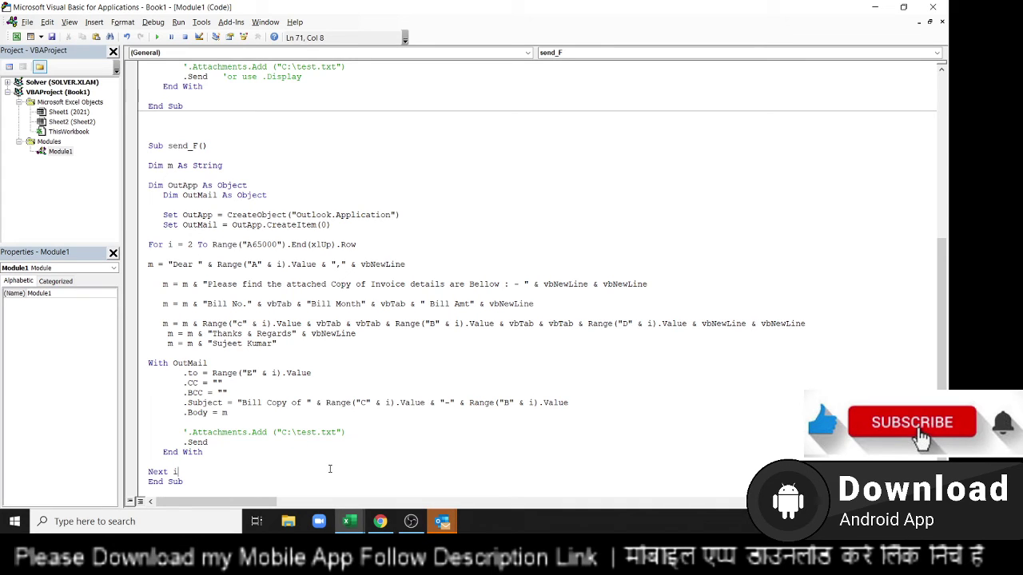
key("Return")
left_click(253, 324)
left_click(225, 179)
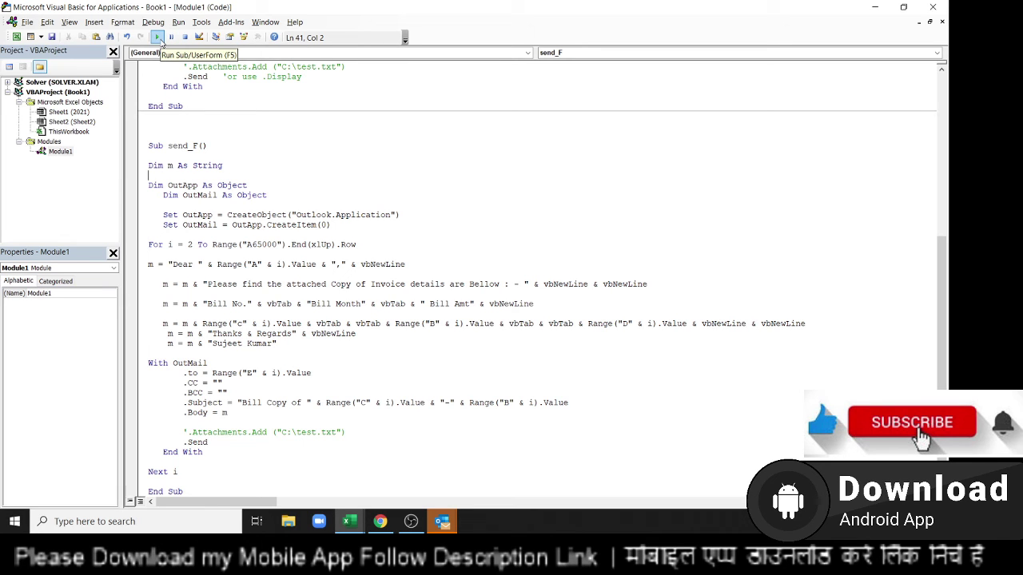
Run send_F and jump to the erroring .to = Range("E" & i).Value line in break mode
left_click(157, 37)
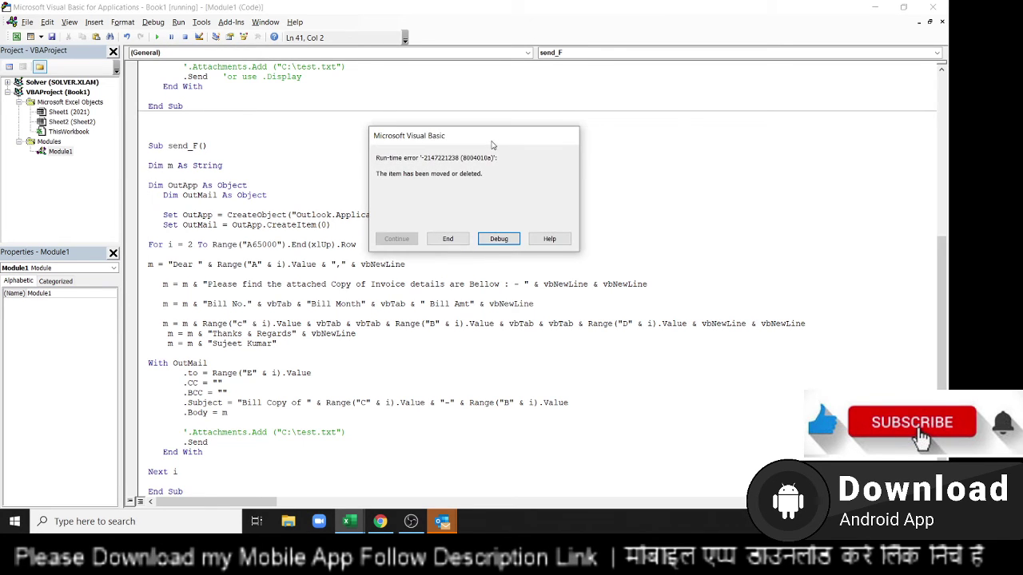
left_click(504, 238)
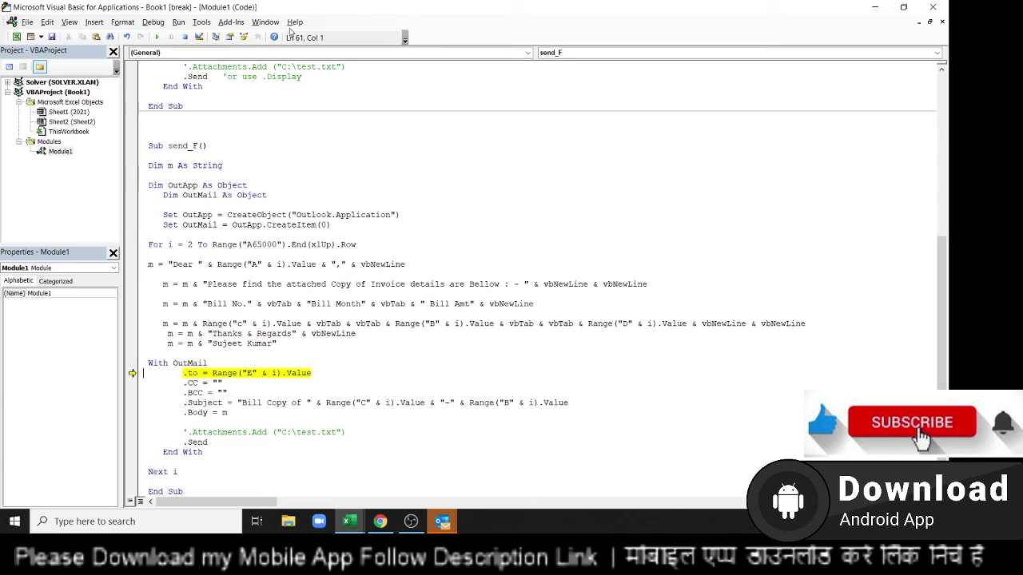
Reset, move the For i line below Dim OutMail As Object, and rerun send_F
left_click(184, 37)
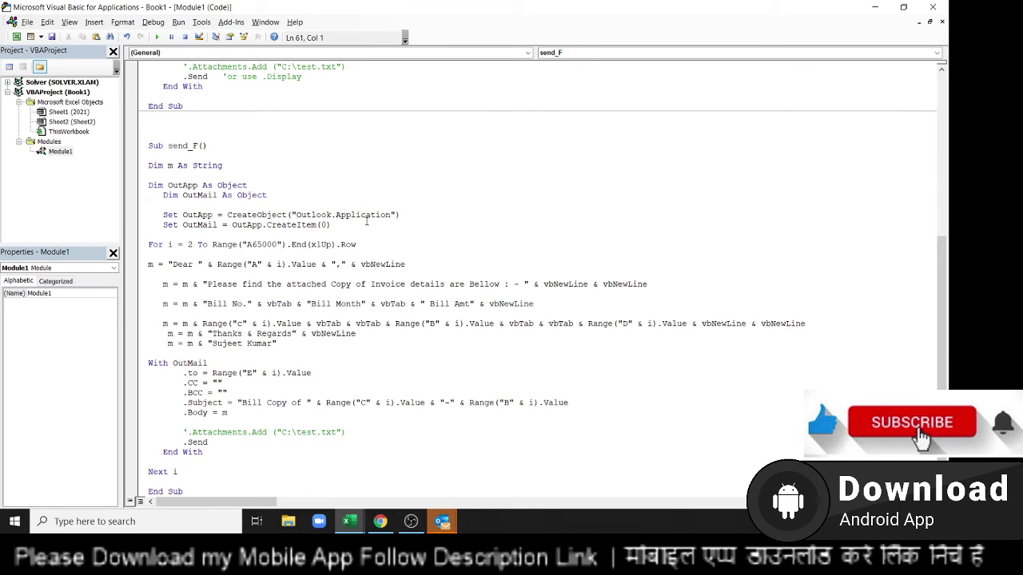
left_click_drag(357, 244, 148, 244)
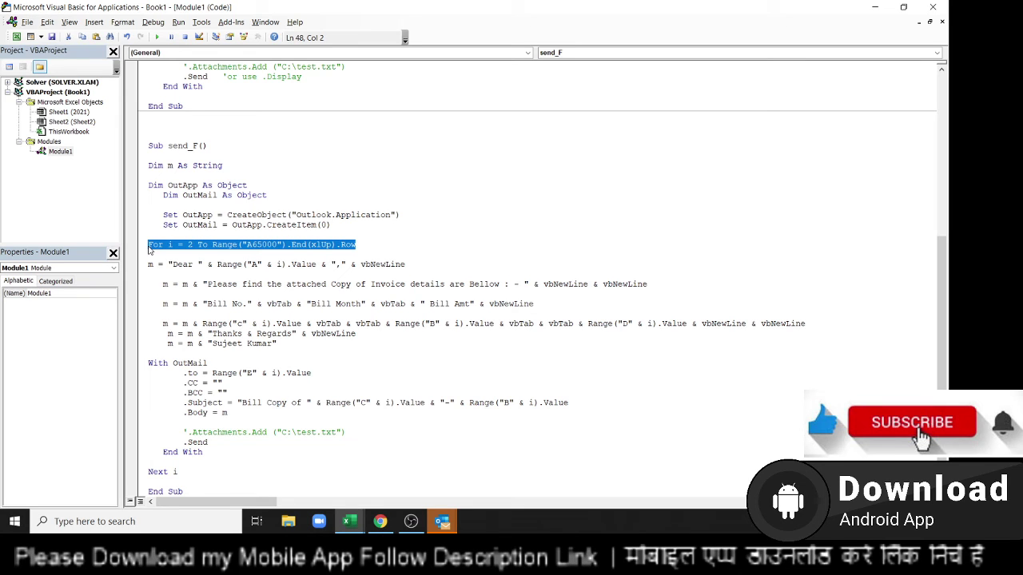
key("ctrl+x")
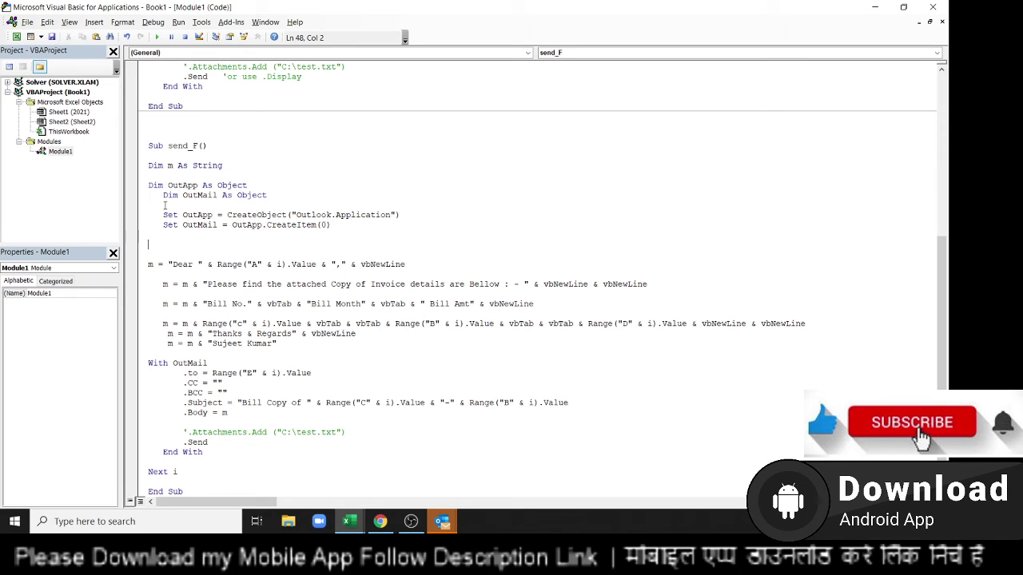
key("Return")
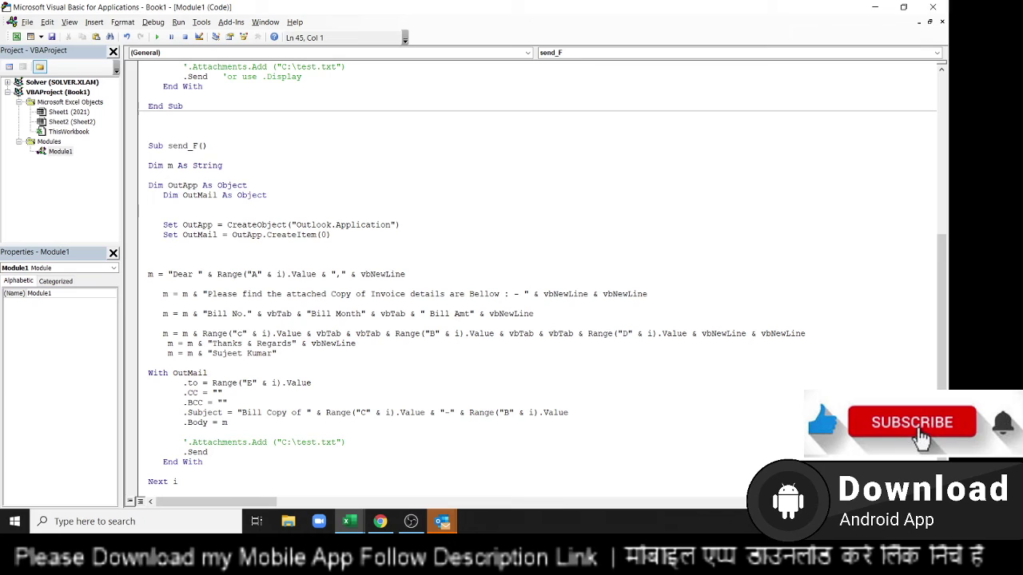
key("ctrl+v")
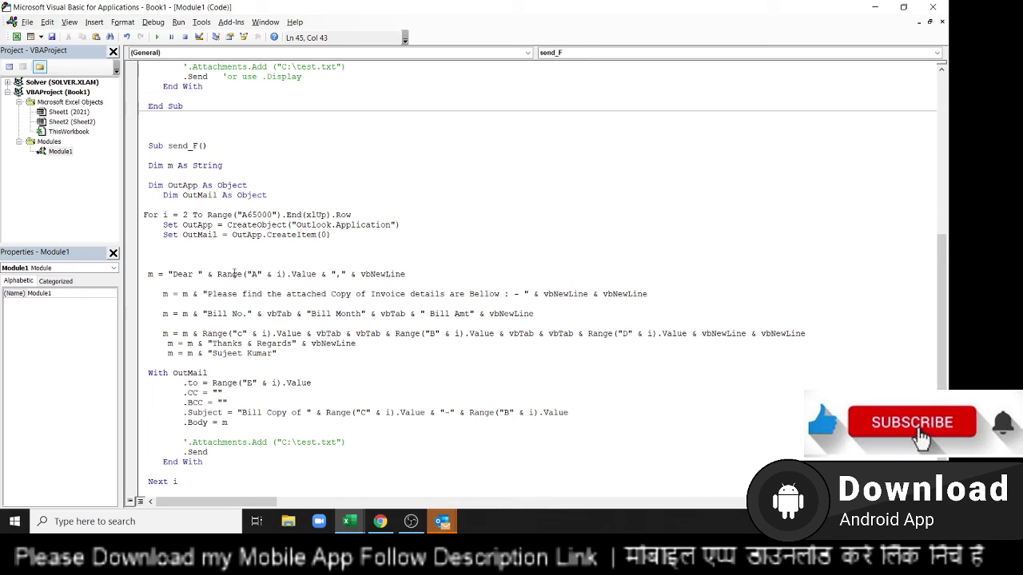
left_click(208, 274)
left_click(193, 258)
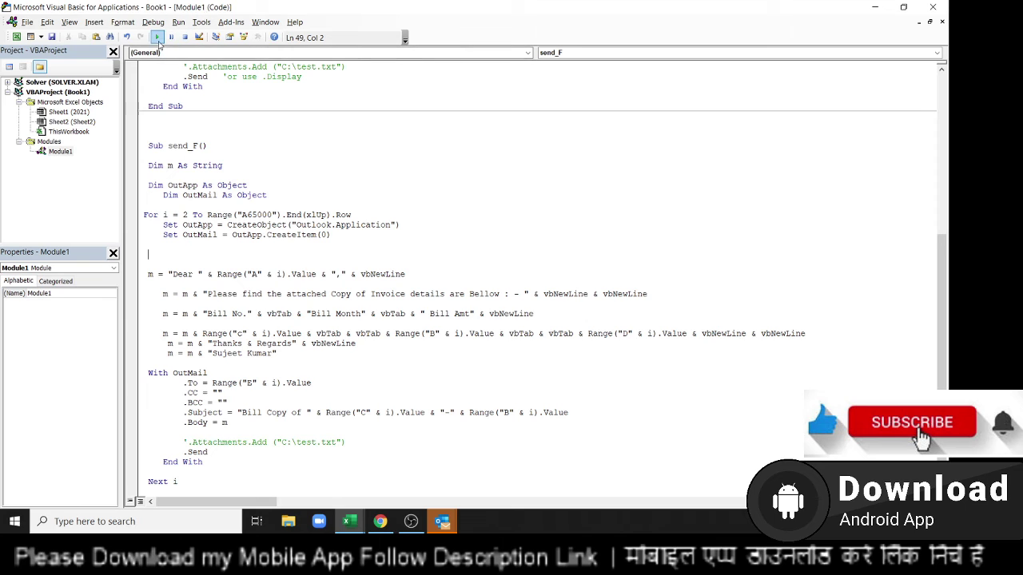
left_click(158, 38)
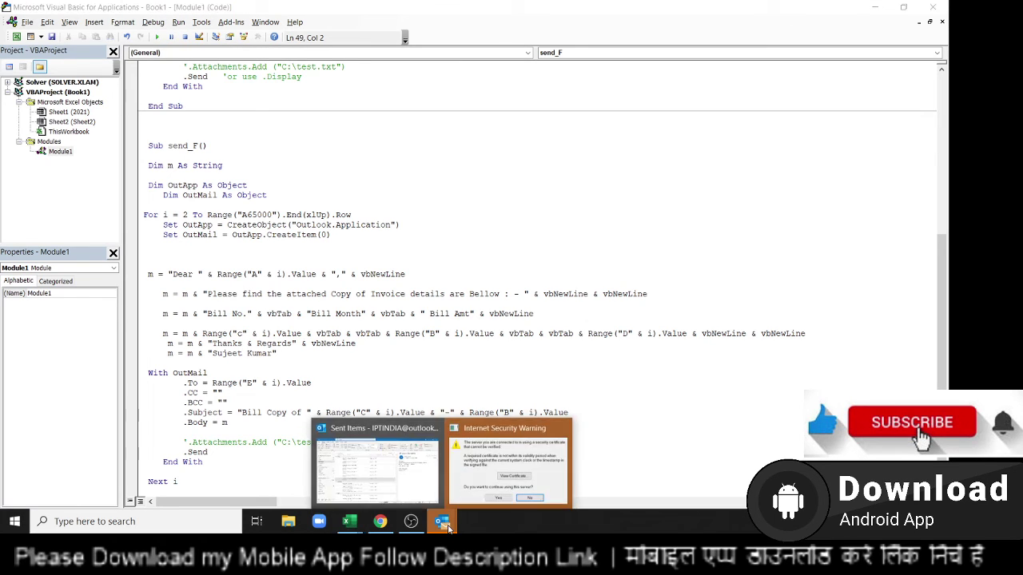
mouse_move(509, 463)
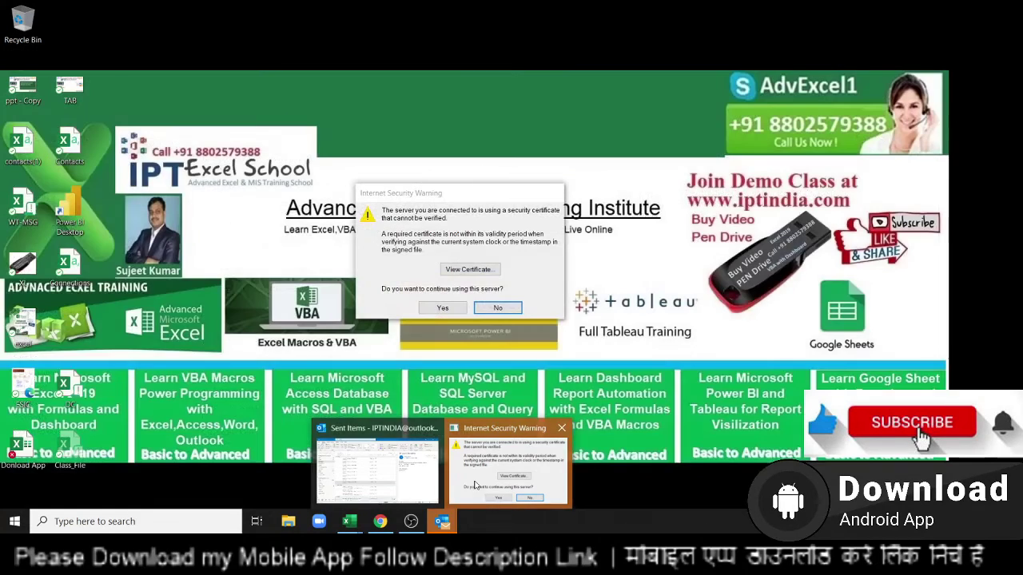
Accept the certificate security warning and open Outlook's Sent Items
left_click(474, 485)
left_click(442, 307)
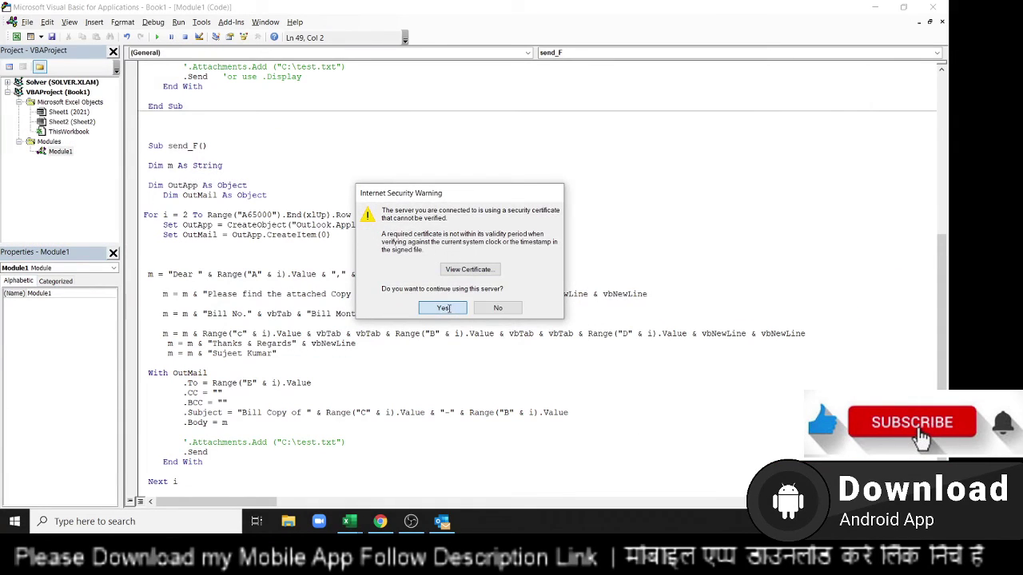
left_click(441, 521)
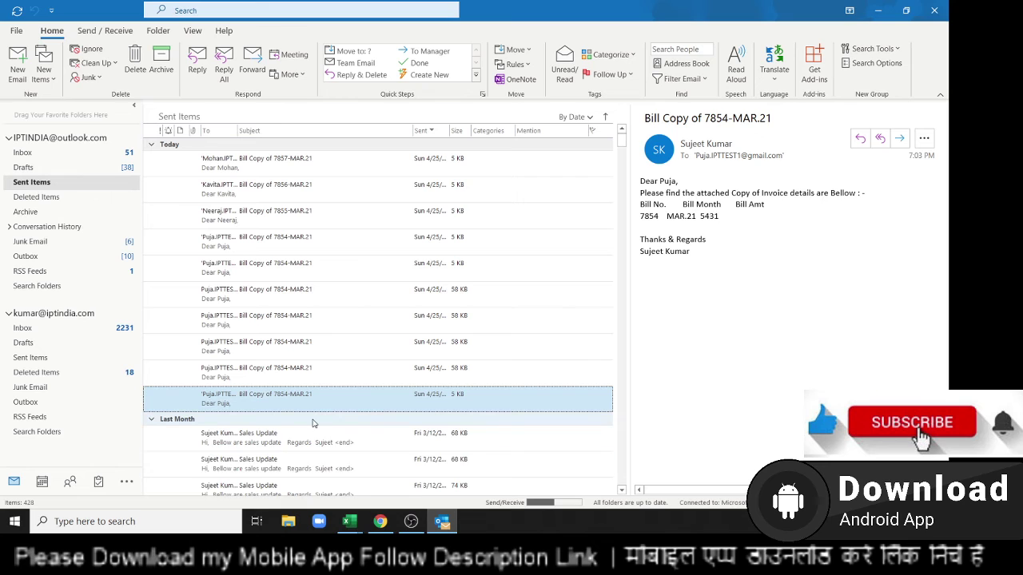
Review the sent Bill Copy emails for bills 7854 through 7867
left_click(271, 367)
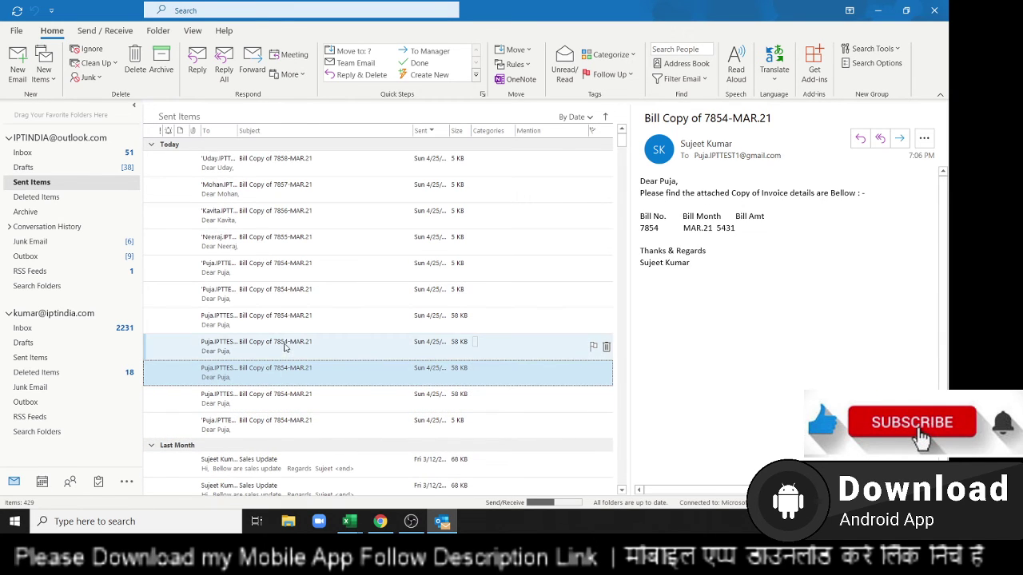
left_click(291, 291)
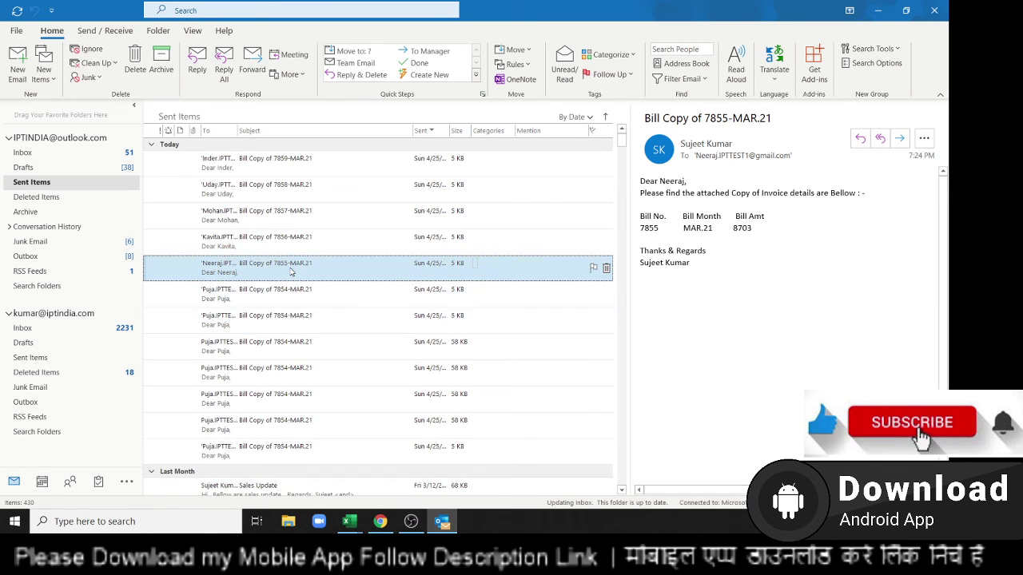
left_click(290, 244)
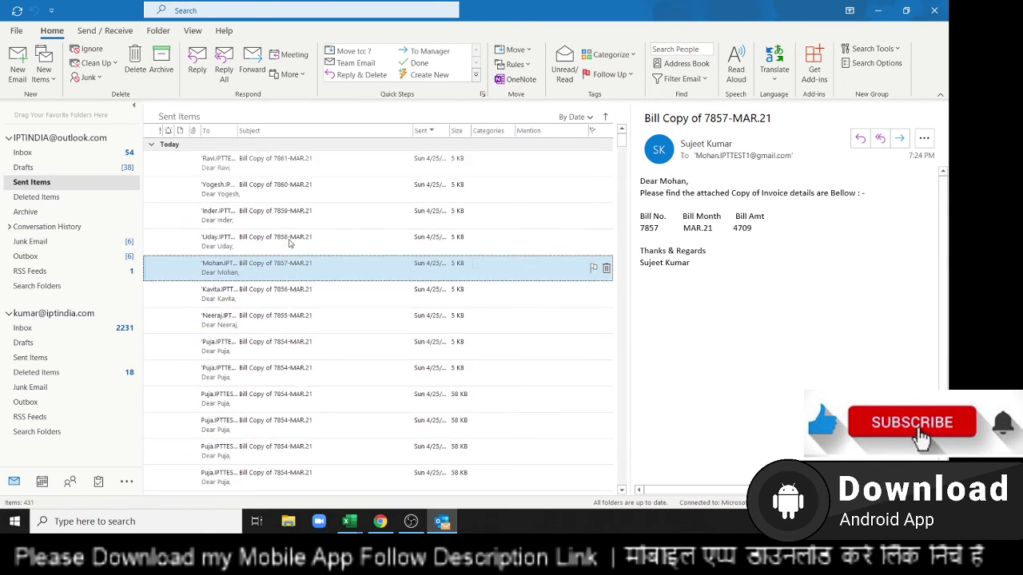
left_click(290, 233)
left_click(290, 232)
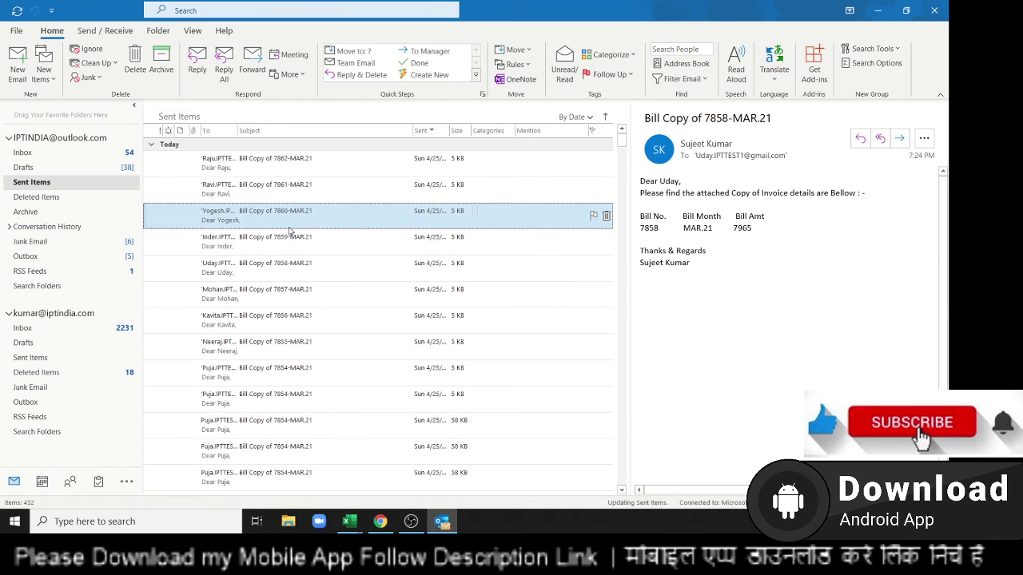
left_click(290, 202)
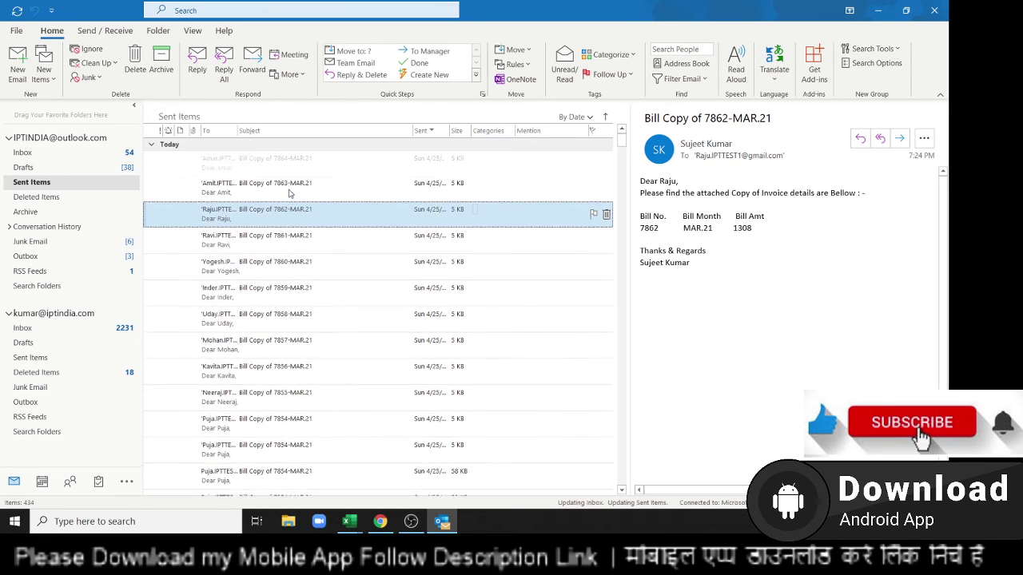
left_click(290, 184)
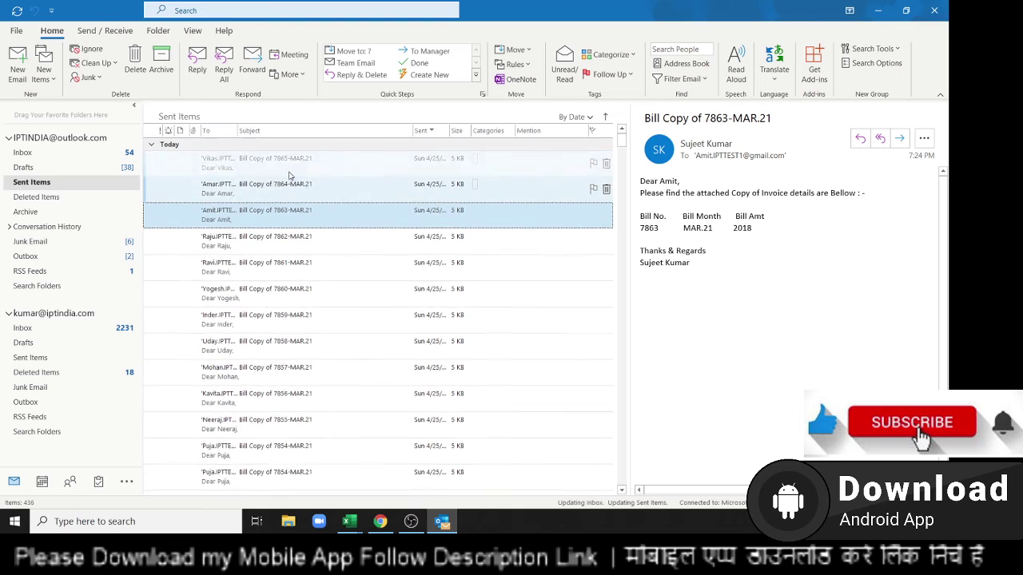
left_click(290, 164)
left_click(290, 163)
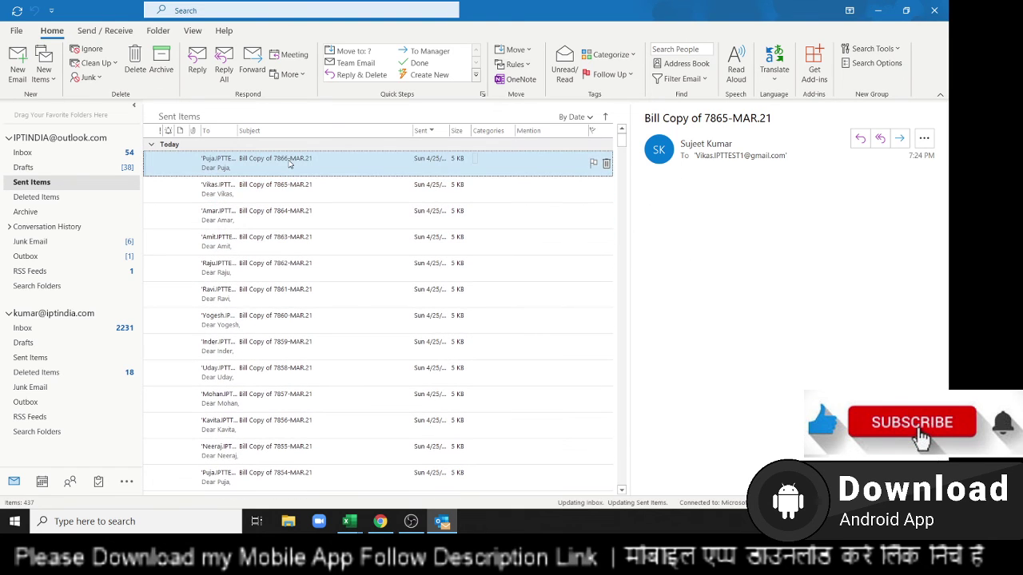
left_click(289, 191)
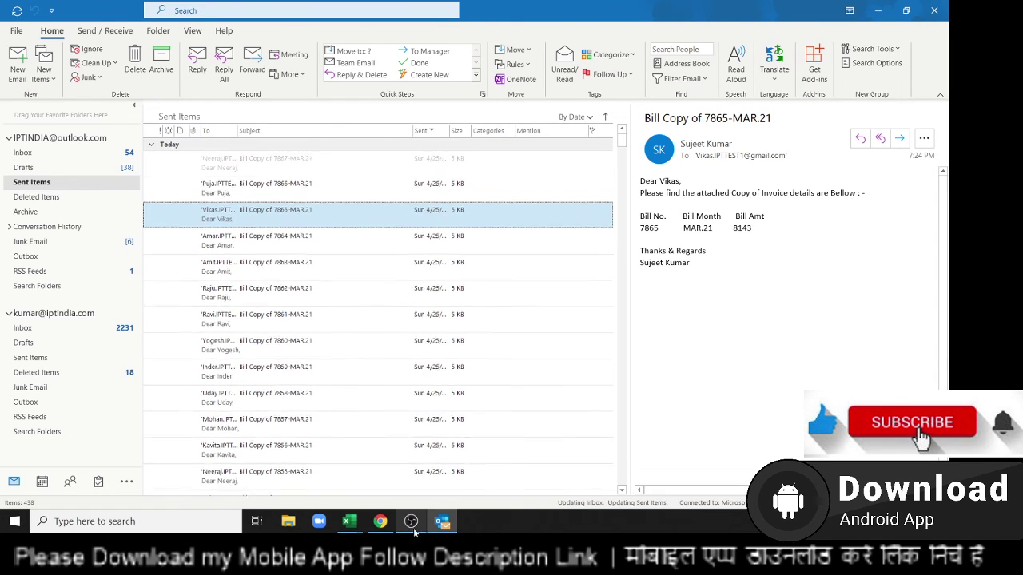
left_click(332, 186)
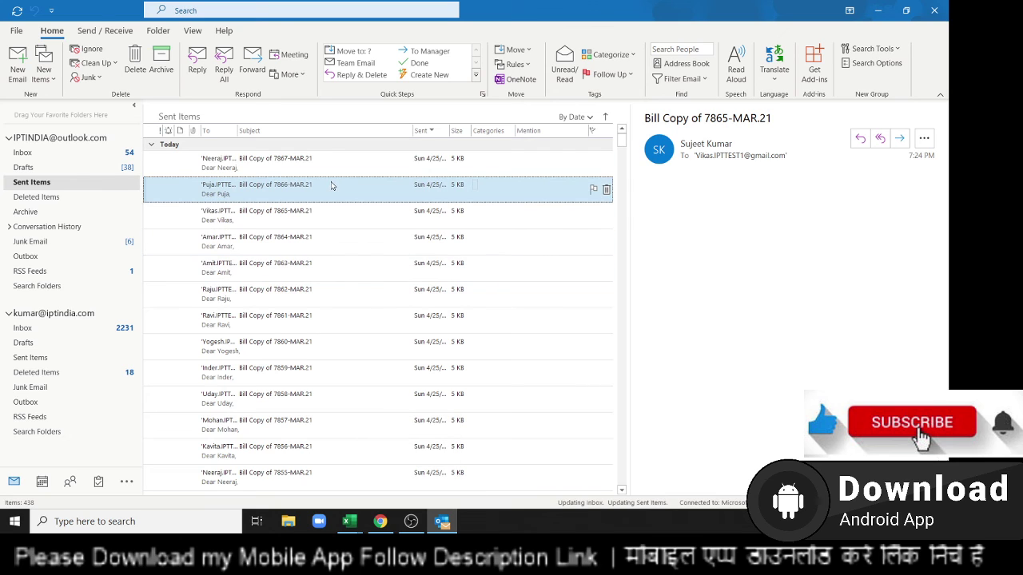
left_click(329, 160)
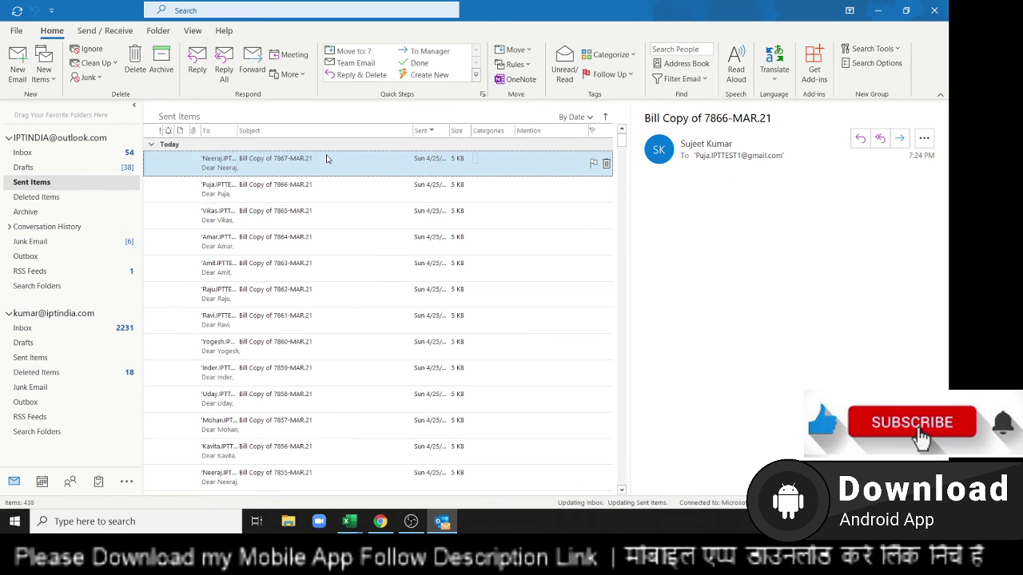
Minimise Outlook, the VBA editor and Excel to show the desktop
left_click(877, 10)
left_click(297, 402)
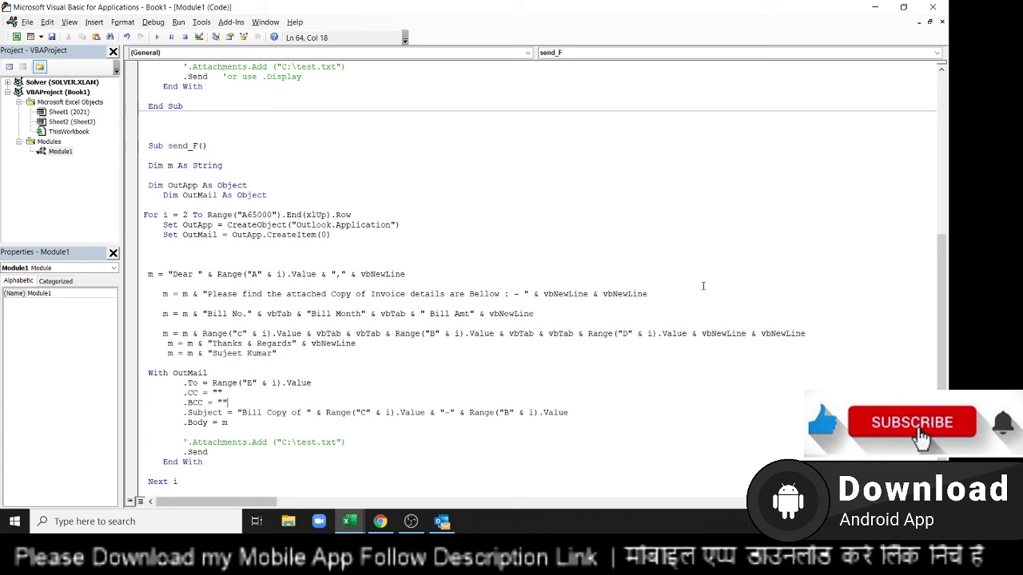
left_click(874, 7)
left_click(876, 9)
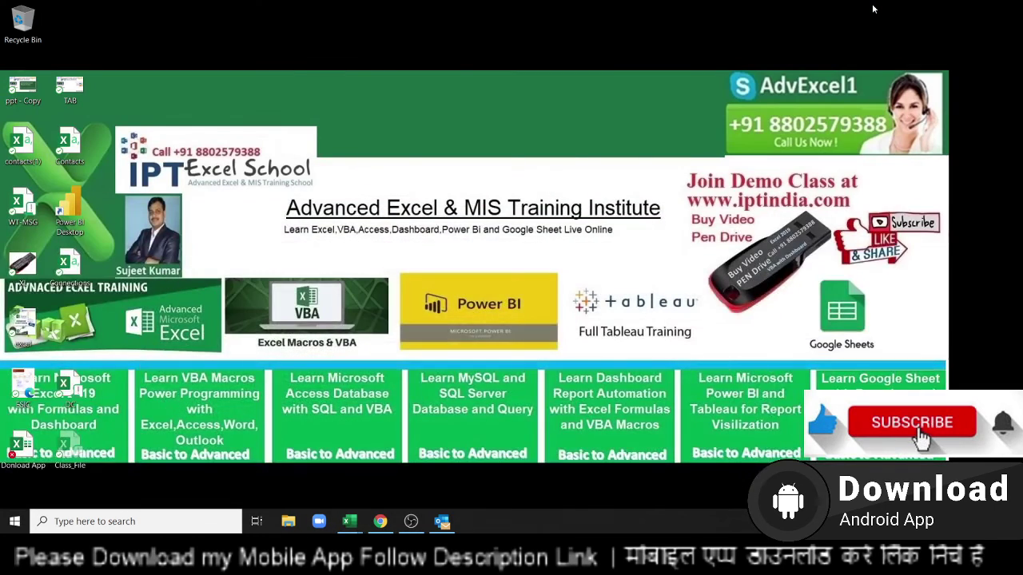
left_click(380, 521)
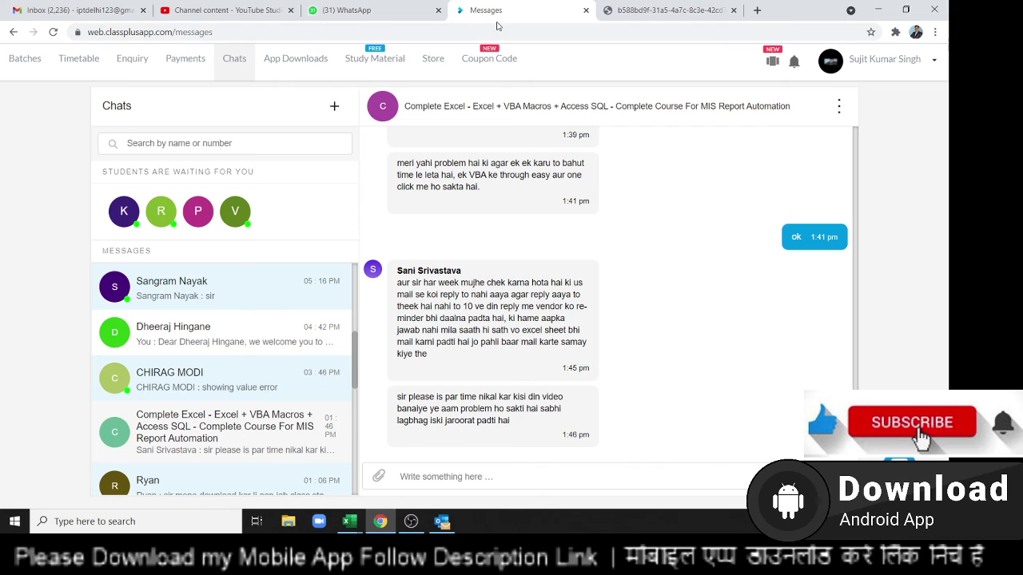
left_click(423, 60)
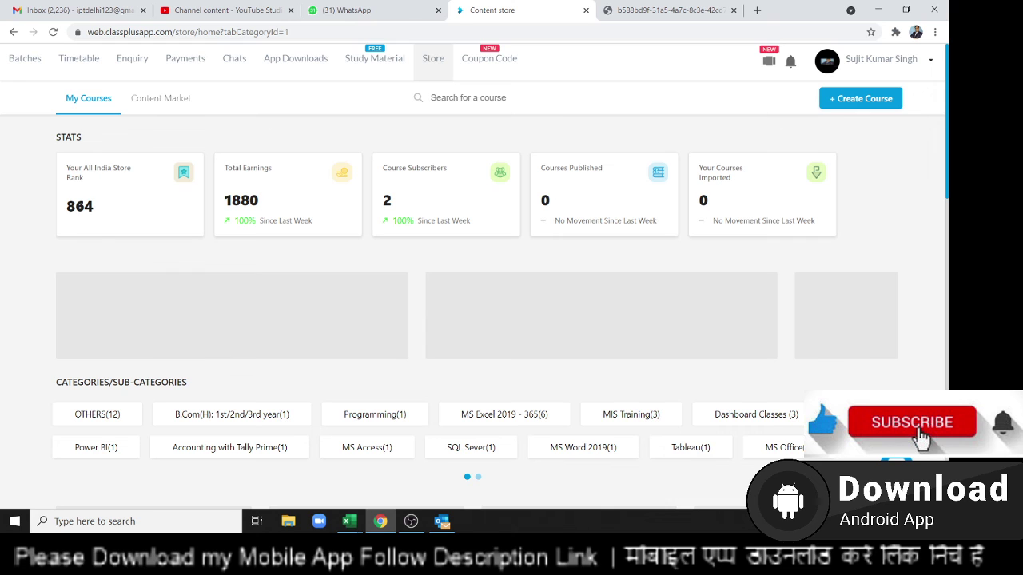
scroll(946, 361, "down", 5)
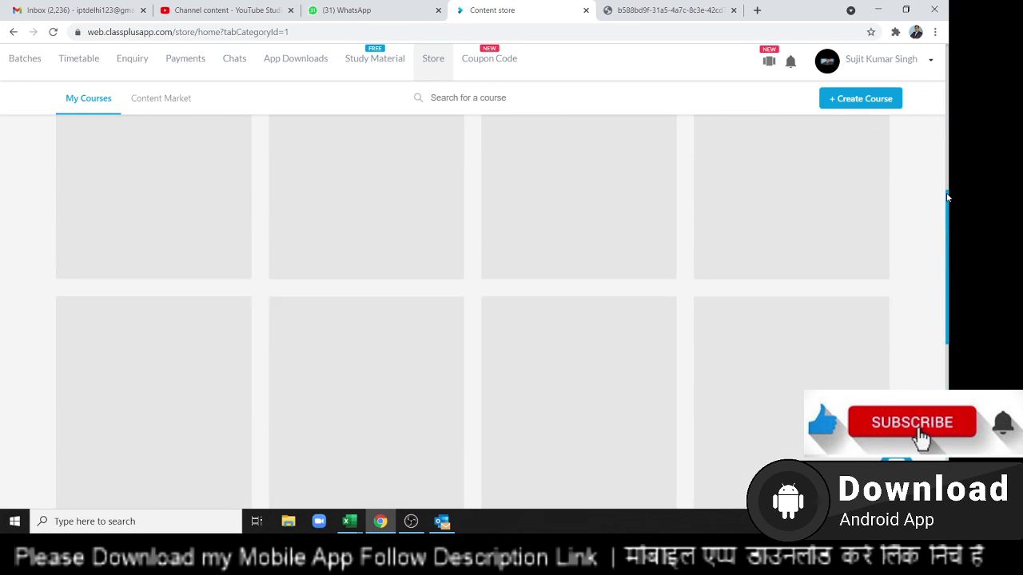
left_click_drag(948, 197, 947, 136)
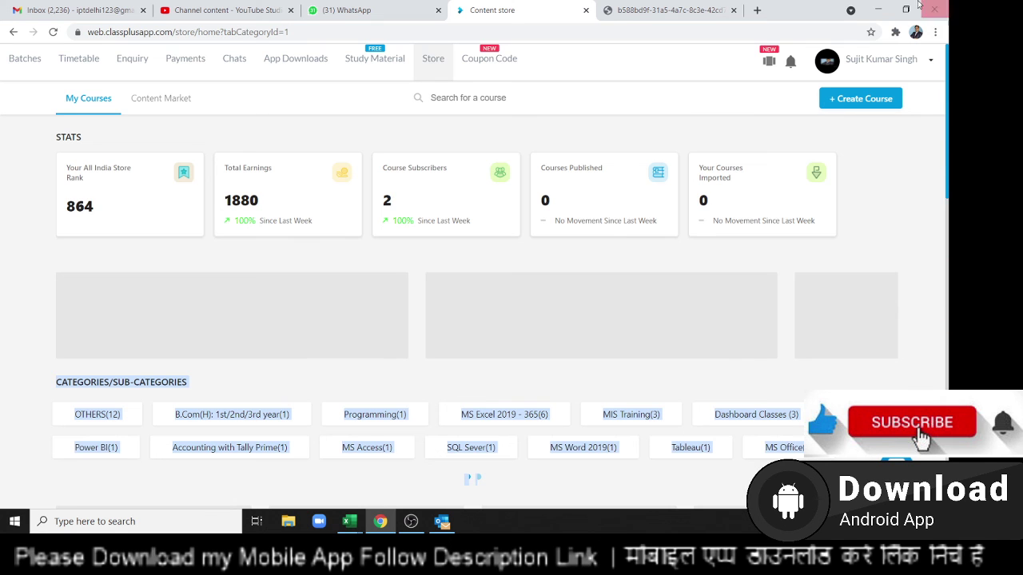
left_click(874, 10)
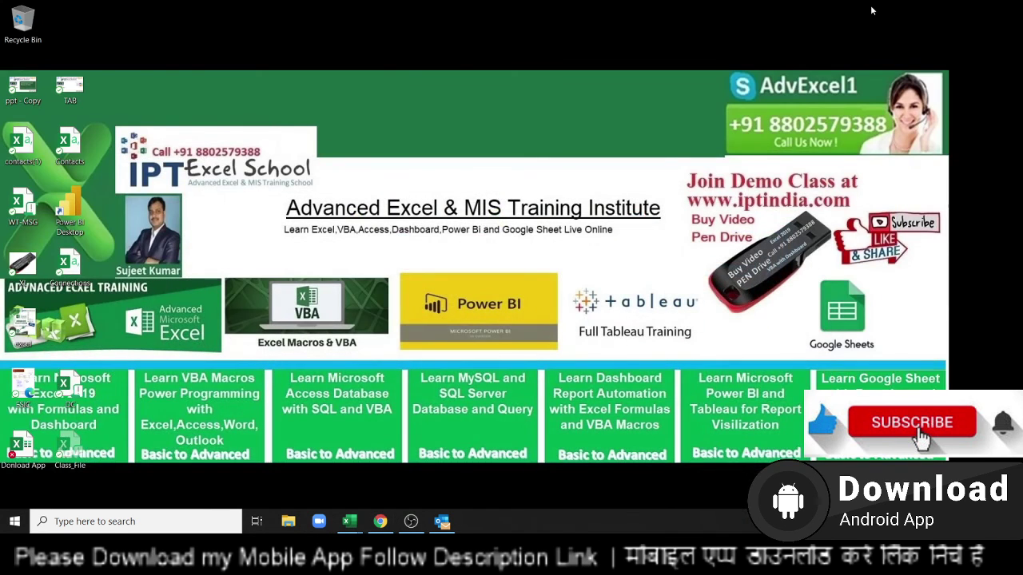